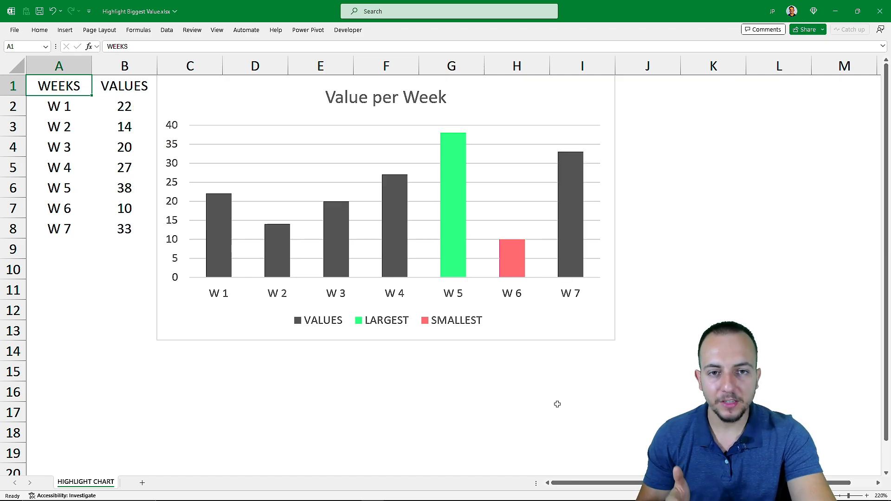
# Recalculate the workbook several times to examine how the chart's largest and smallest column highlights respond to new values
pyautogui.press('F9')
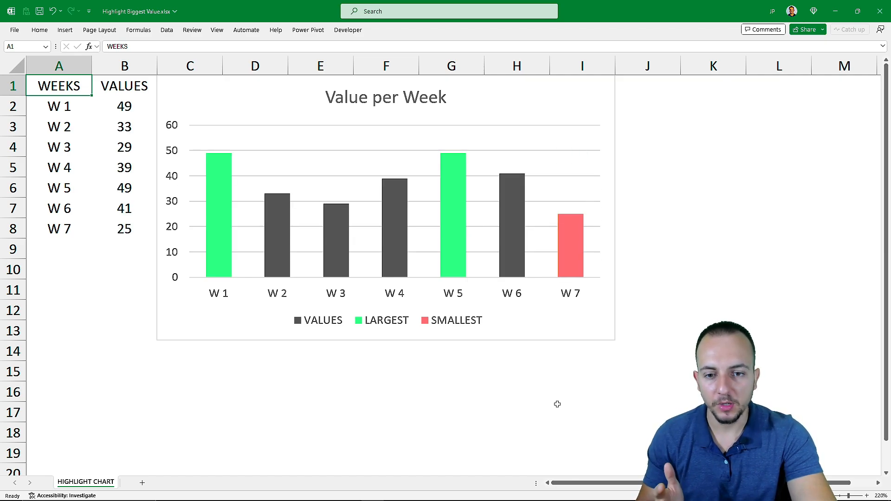
pyautogui.press('F9')
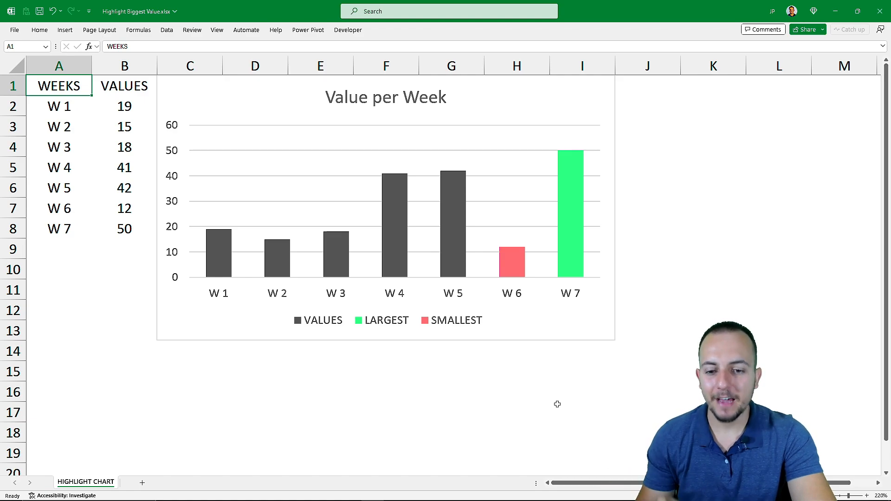
pyautogui.press('F9')
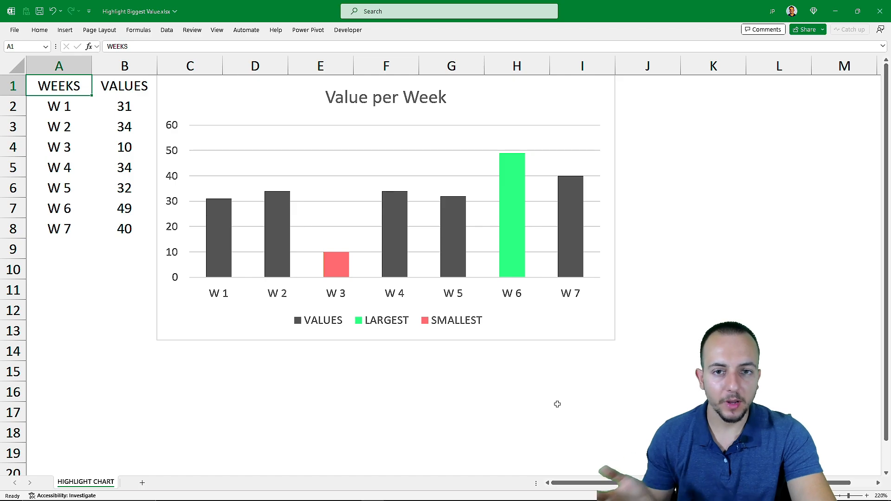
pyautogui.press('F9')
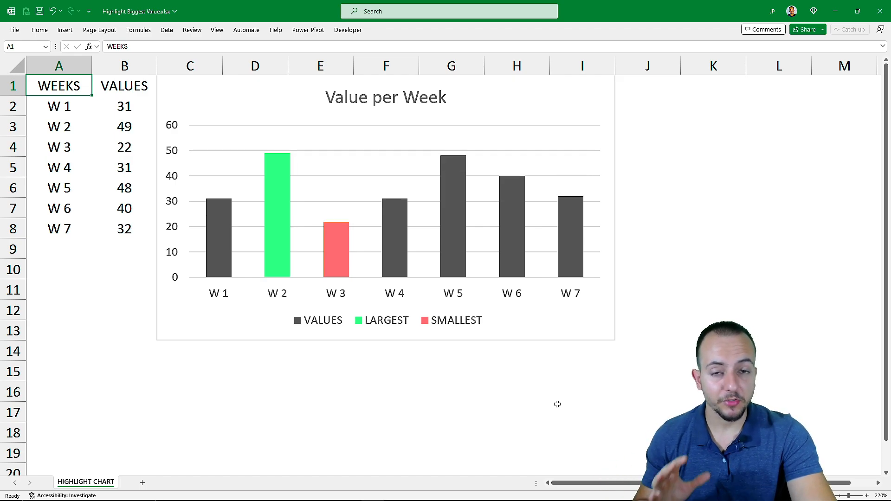
pyautogui.press('F9')
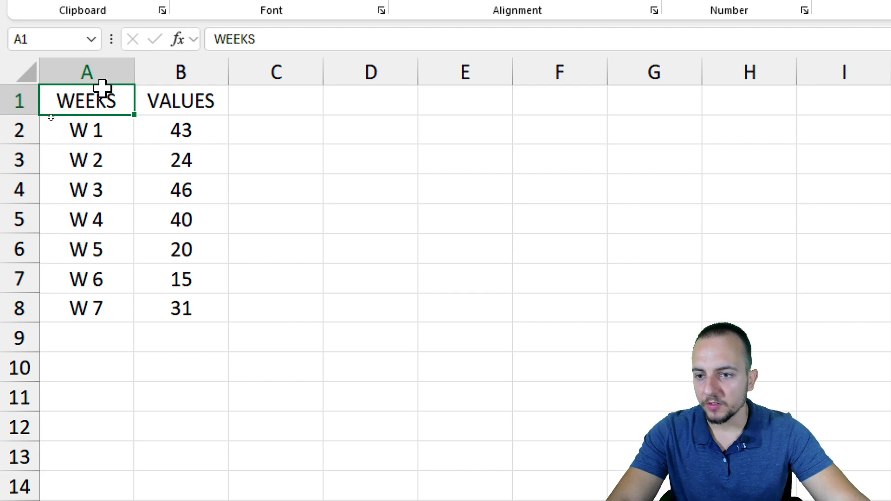
# Enter the header LARGEST in cell C1, beside the VALUES column
pyautogui.moveTo(108, 95); pyautogui.dragTo(218, 106)
pyautogui.click(277, 73)
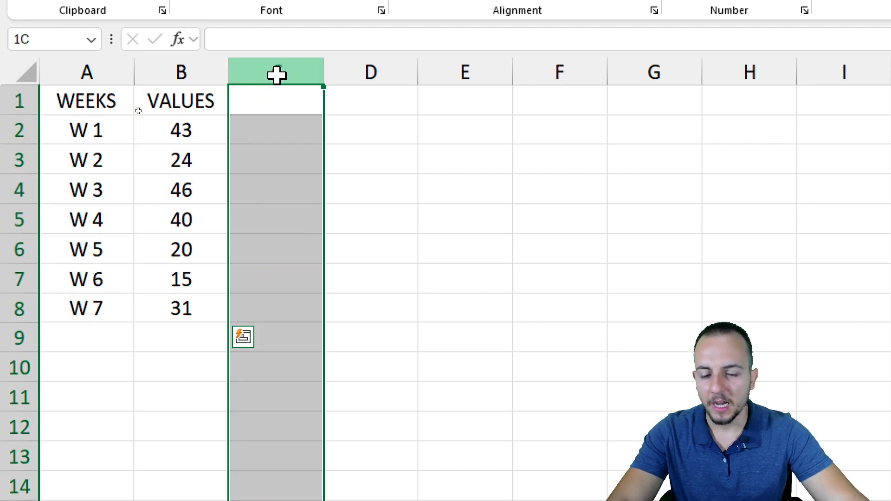
pyautogui.click(290, 103)
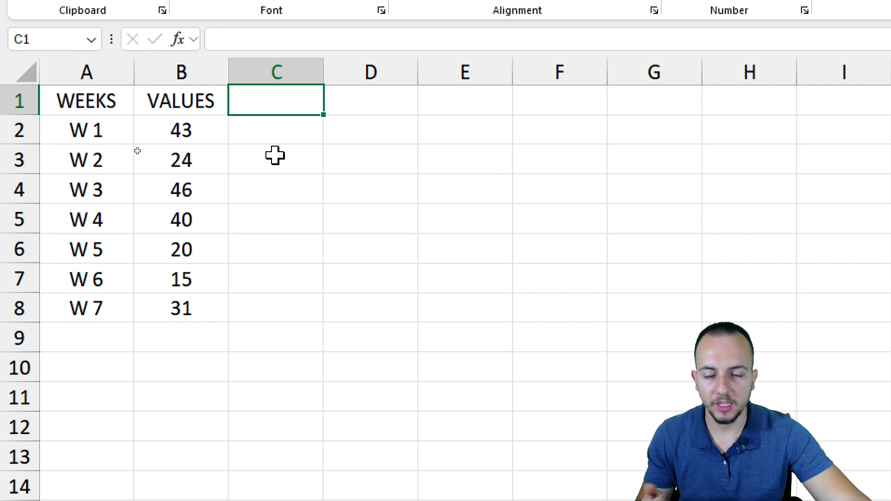
pyautogui.click(270, 74)
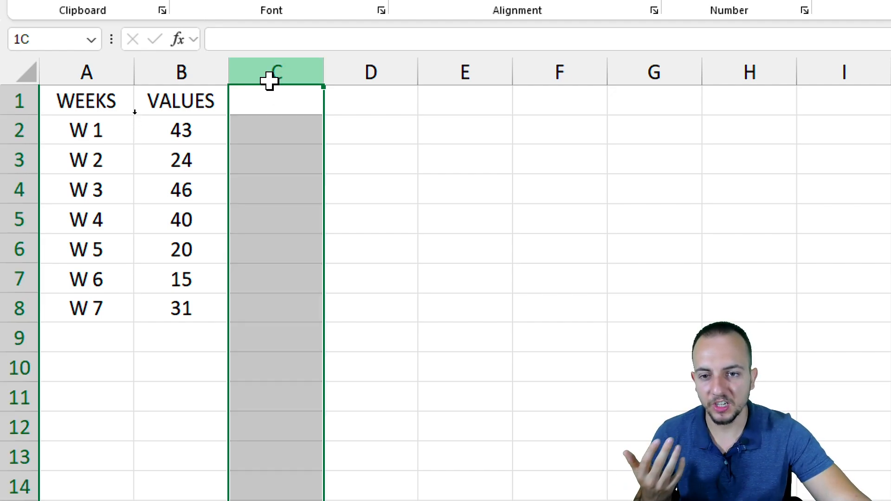
pyautogui.click(284, 103)
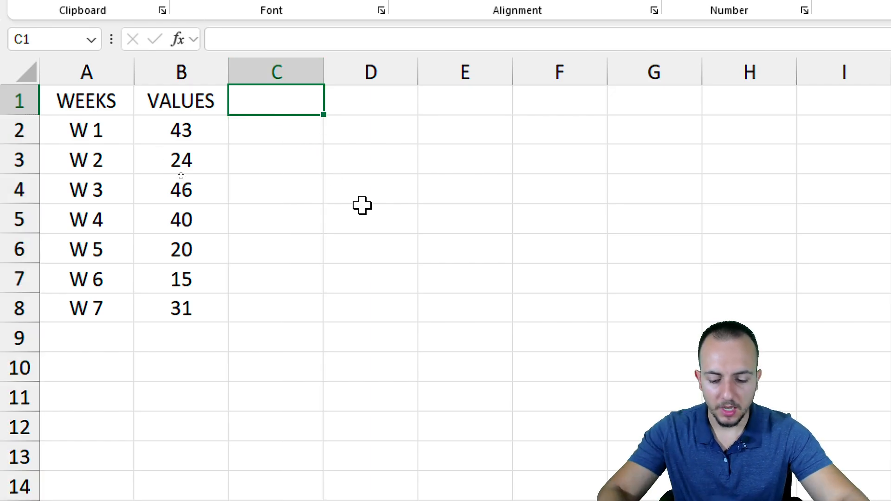
pyautogui.write('LARGEST')
pyautogui.press('Return')
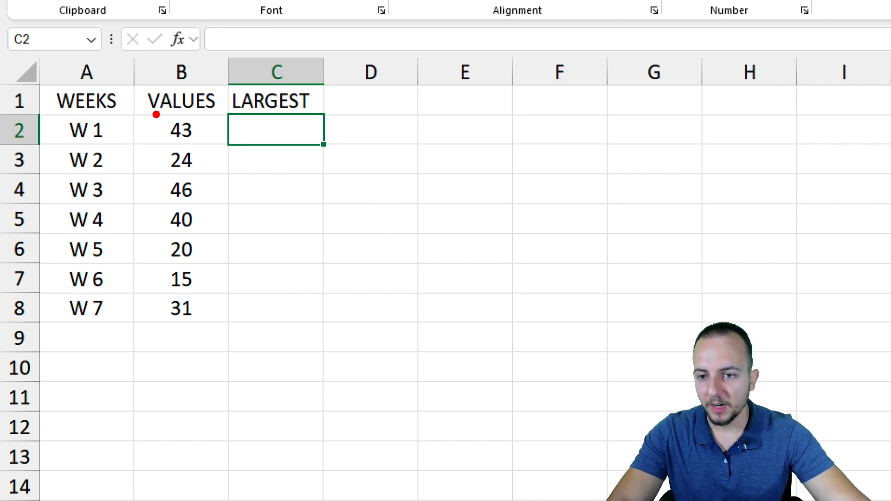
pyautogui.moveTo(156, 114)
pyautogui.mouseDown()
pyautogui.moveTo(207, 275)
pyautogui.moveTo(208, 330)
pyautogui.mouseUp()
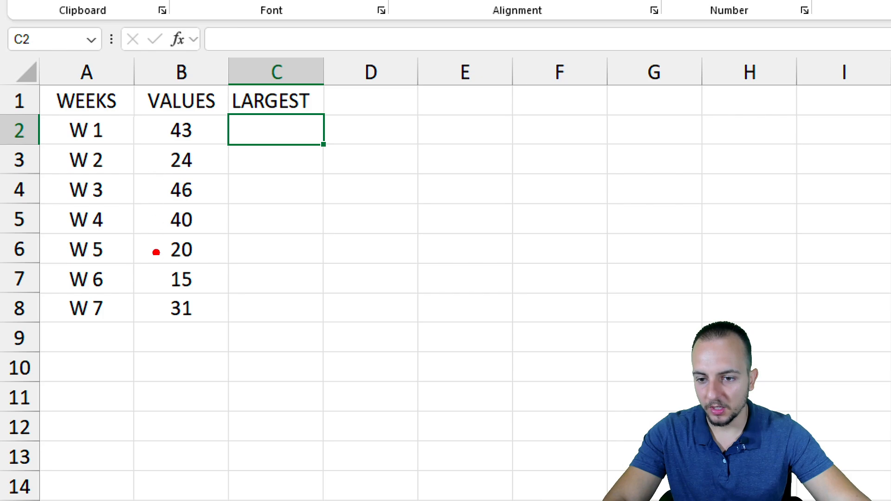
pyautogui.moveTo(158, 165); pyautogui.dragTo(255, 268)
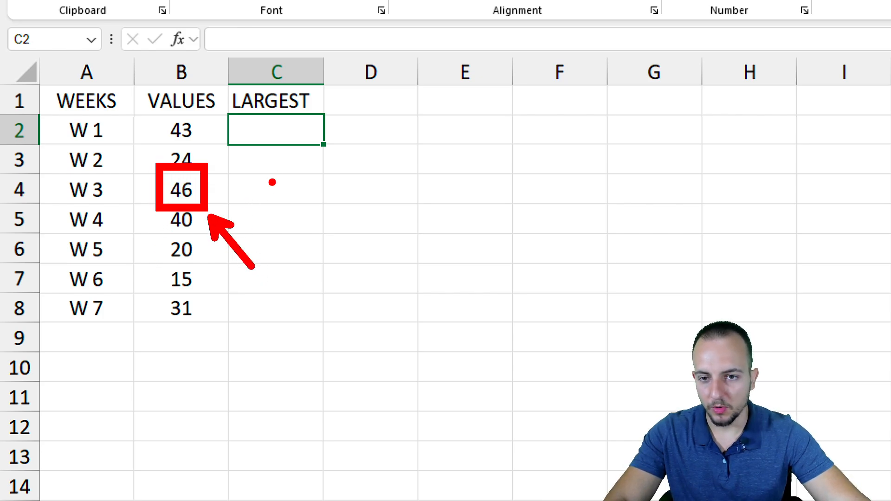
pyautogui.moveTo(283, 116); pyautogui.dragTo(272, 312)
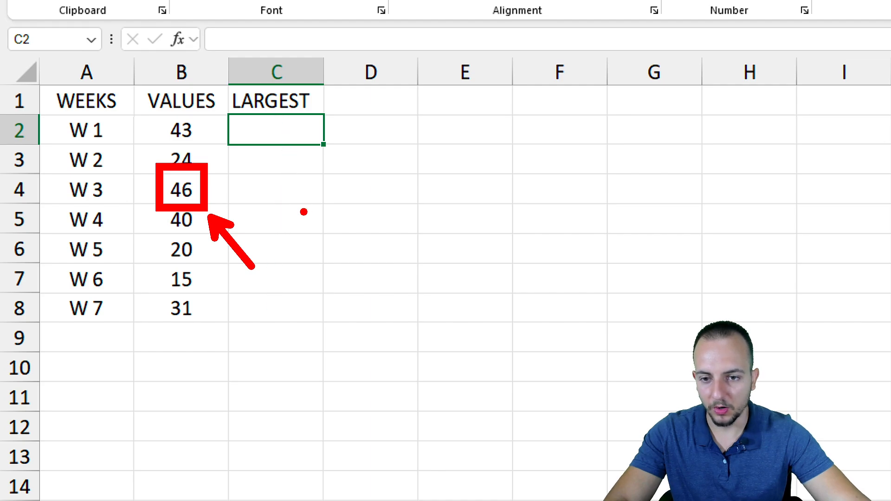
pyautogui.moveTo(284, 191)
pyautogui.mouseDown()
pyautogui.moveTo(284, 179)
pyautogui.moveTo(278, 211)
pyautogui.mouseUp()
pyautogui.moveTo(308, 173); pyautogui.dragTo(301, 195)
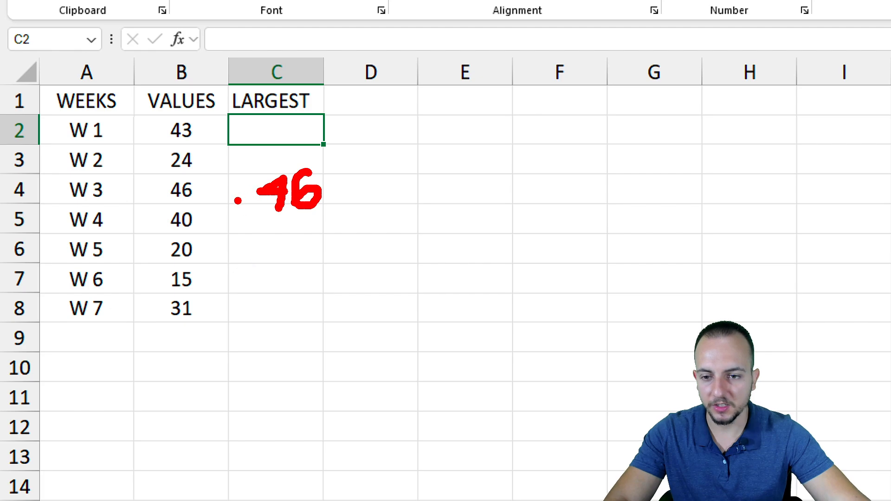
pyautogui.moveTo(222, 181); pyautogui.dragTo(223, 208)
pyautogui.moveTo(264, 165); pyautogui.dragTo(300, 162)
pyautogui.moveTo(267, 134); pyautogui.dragTo(304, 132)
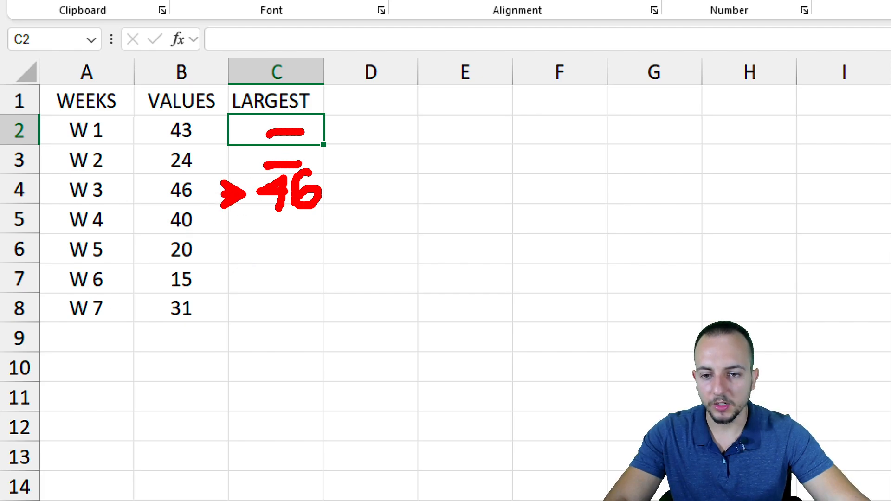
pyautogui.moveTo(263, 228); pyautogui.dragTo(300, 222)
pyautogui.moveTo(262, 246); pyautogui.dragTo(301, 241)
pyautogui.moveTo(266, 281); pyautogui.dragTo(294, 274)
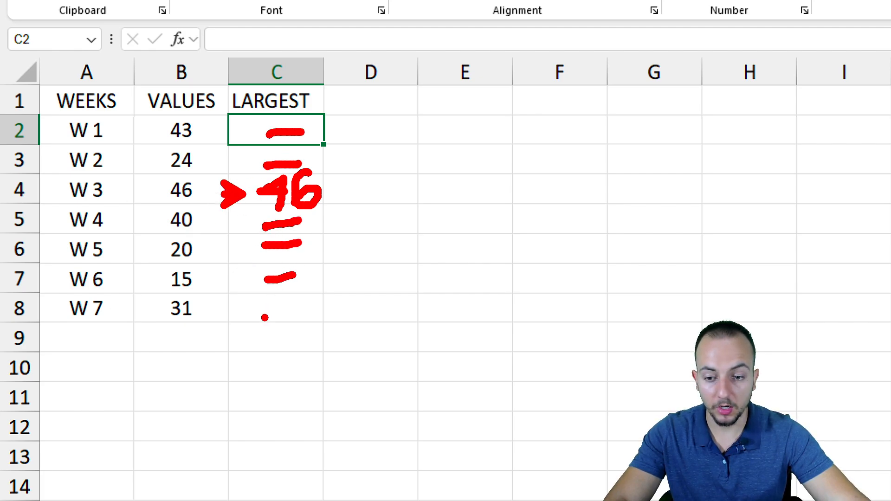
pyautogui.moveTo(265, 318); pyautogui.dragTo(291, 310)
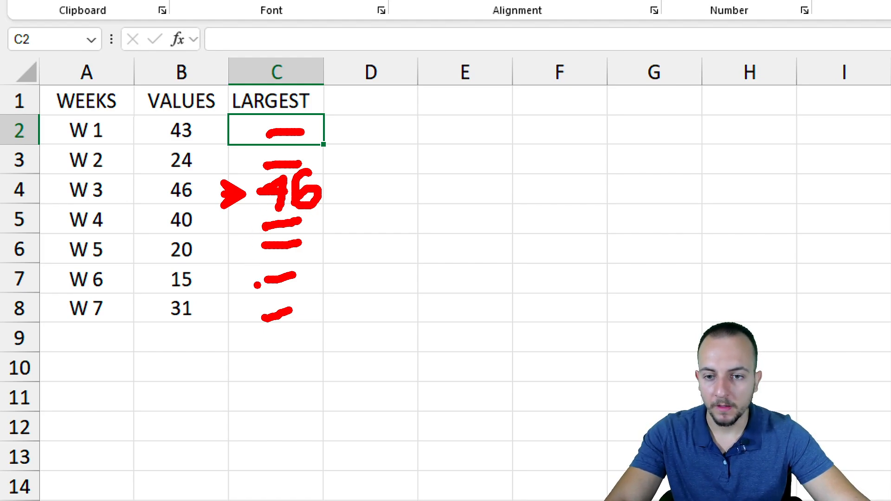
pyautogui.press('Escape')
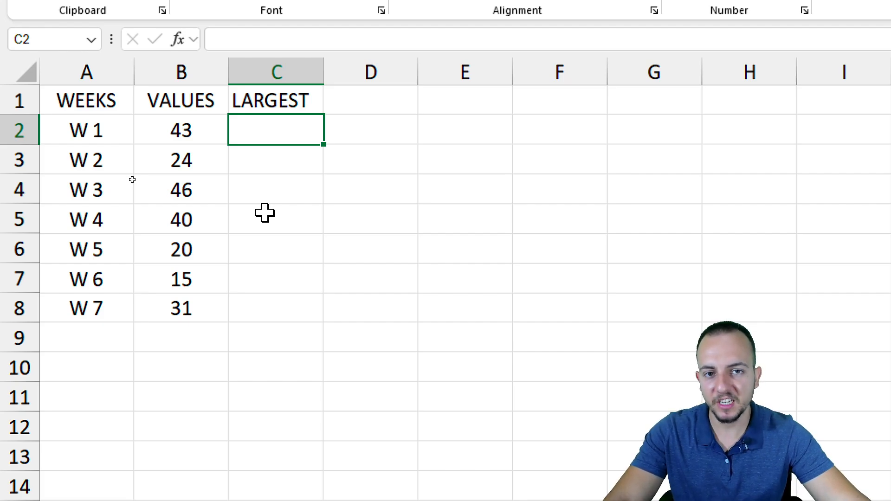
# Begin an IF formula in C2 whose logical test compares B2 with a MAX function, entering =IF(B2=MAX(
pyautogui.write('=')
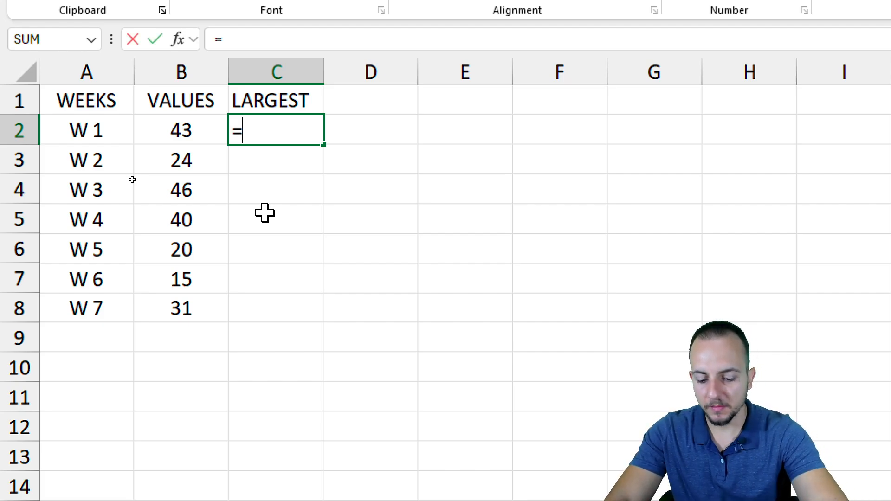
pyautogui.write('IF')
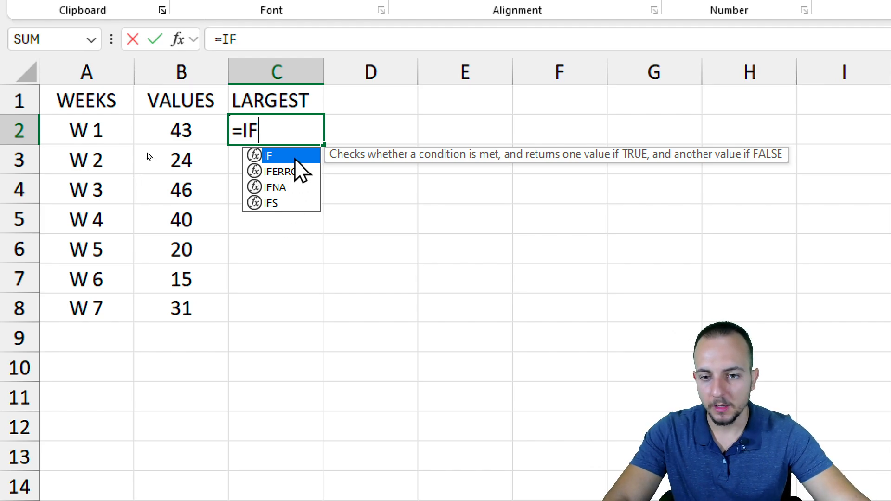
pyautogui.write('(')
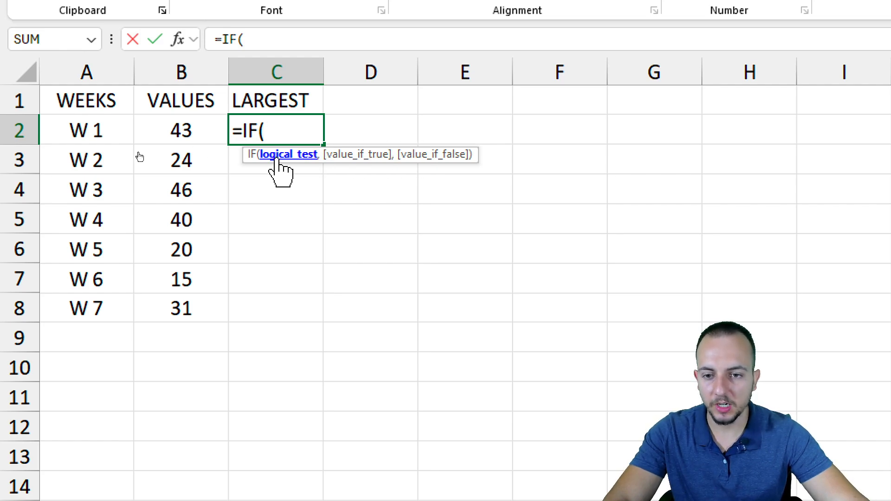
pyautogui.click(194, 130)
pyautogui.moveTo(194, 110)
pyautogui.mouseDown()
pyautogui.moveTo(190, 160)
pyautogui.moveTo(218, 116)
pyautogui.mouseUp()
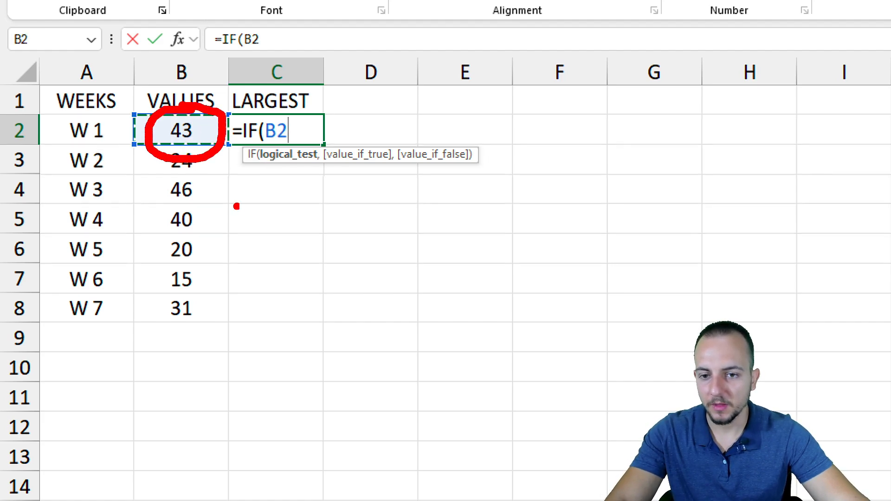
pyautogui.write('=')
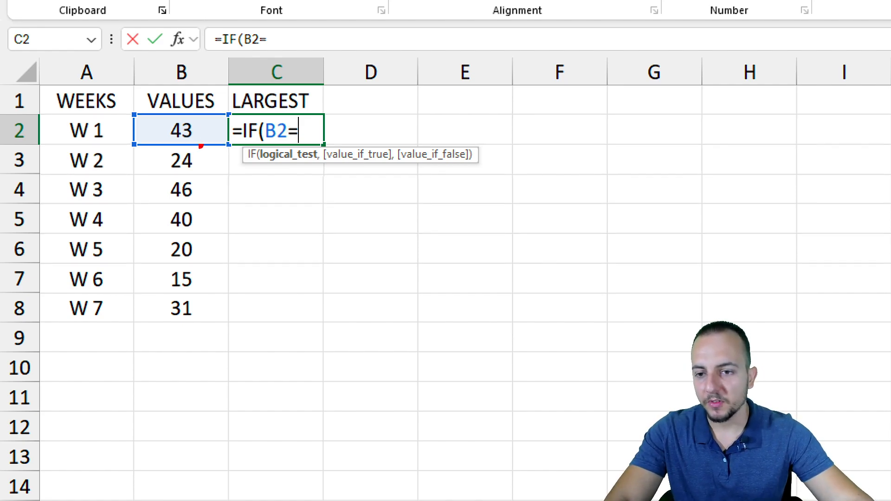
pyautogui.moveTo(154, 107); pyautogui.dragTo(209, 149)
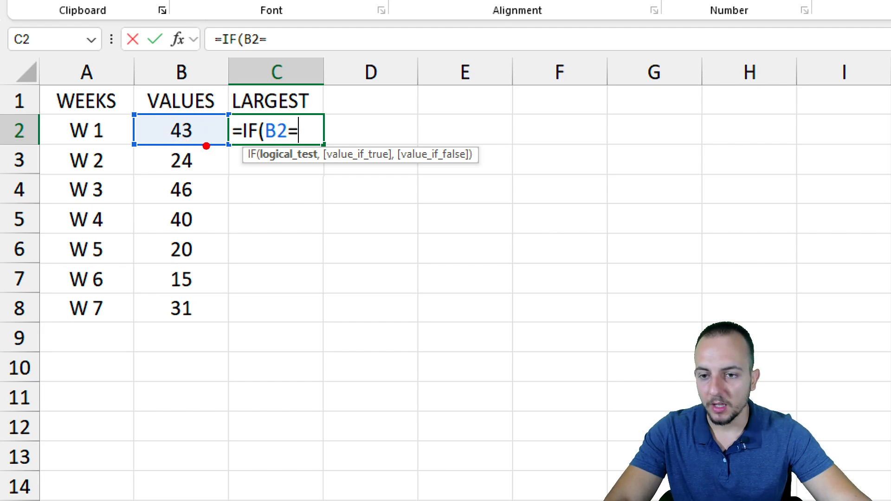
pyautogui.moveTo(130, 111)
pyautogui.mouseDown()
pyautogui.moveTo(233, 334)
pyautogui.moveTo(349, 412)
pyautogui.mouseUp()
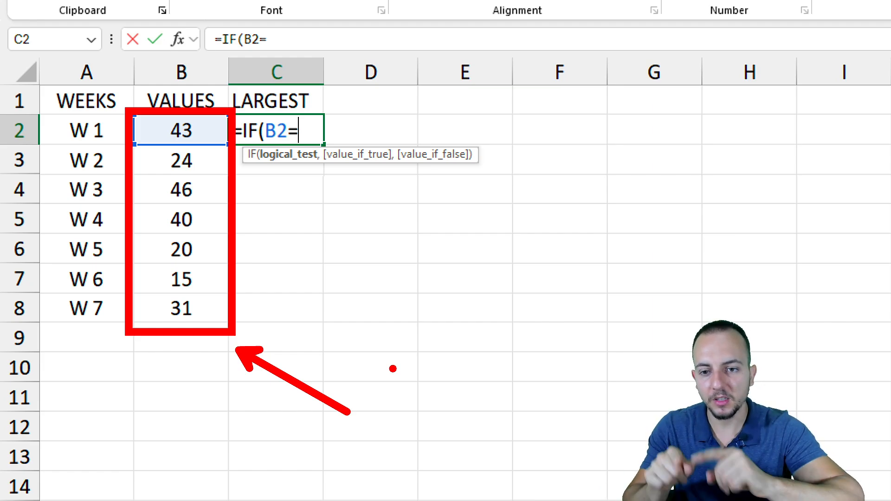
pyautogui.press('Escape')
pyautogui.write('MAX')
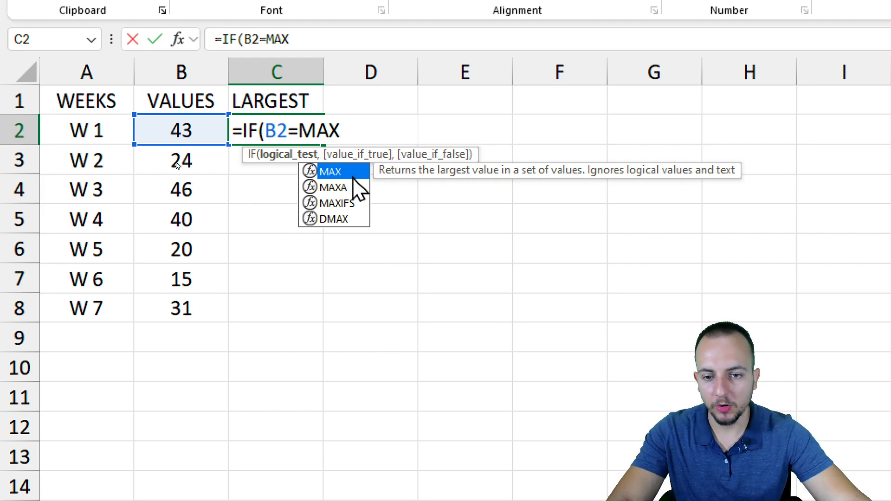
pyautogui.write('(')
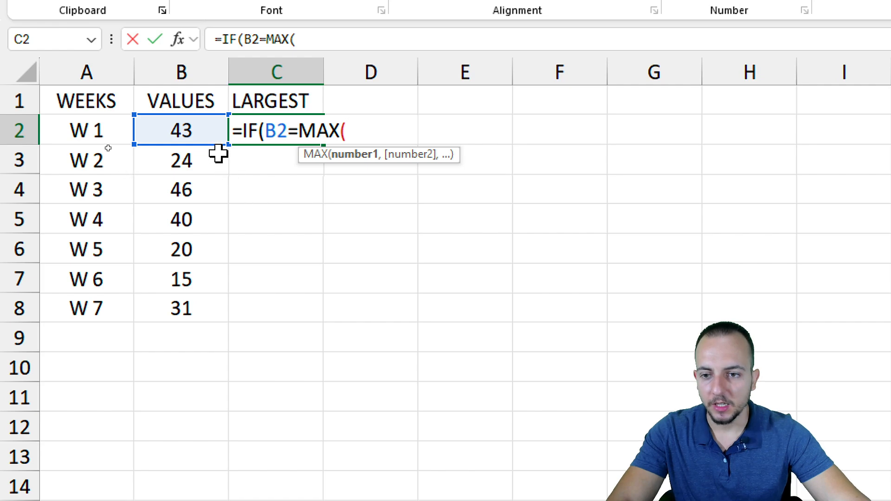
pyautogui.hotkey('ctrl', '2')
pyautogui.moveTo(181, 94)
pyautogui.mouseDown()
pyautogui.moveTo(157, 106)
pyautogui.moveTo(161, 93)
pyautogui.mouseUp()
pyautogui.press('e')
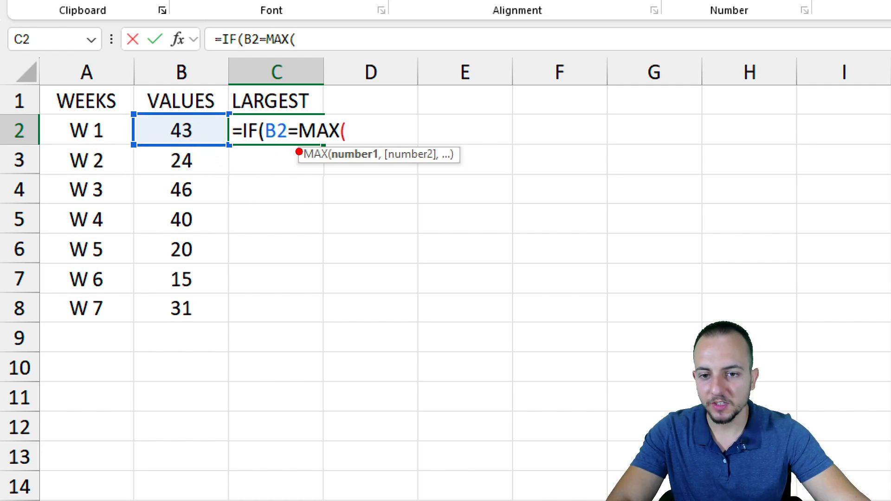
pyautogui.moveTo(292, 150); pyautogui.dragTo(282, 227)
pyautogui.press('e')
pyautogui.moveTo(338, 119); pyautogui.dragTo(426, 56)
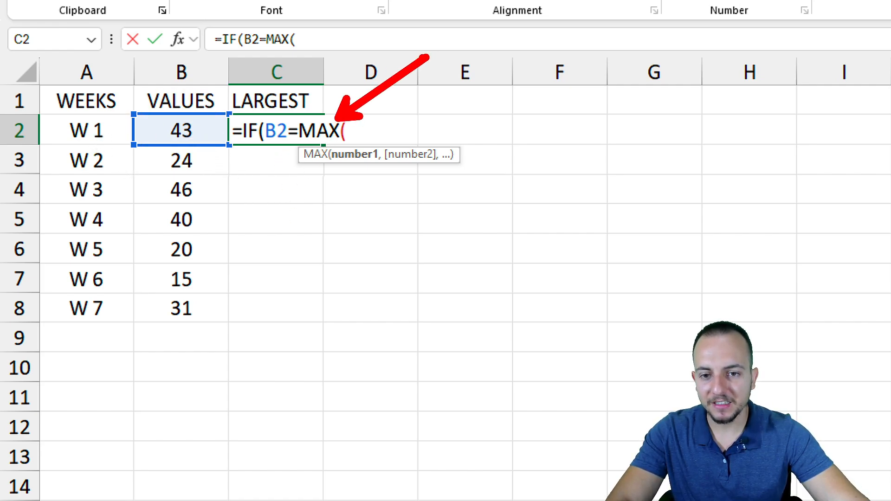
pyautogui.press('Escape')
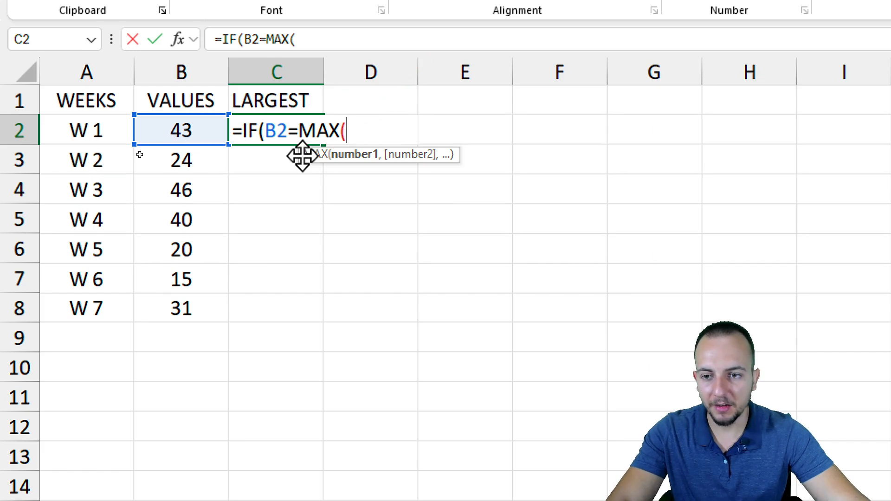
# Complete the logical test of the IF formula in C2 by comparing B2 with the maximum of the entire column B
pyautogui.click(181, 68)
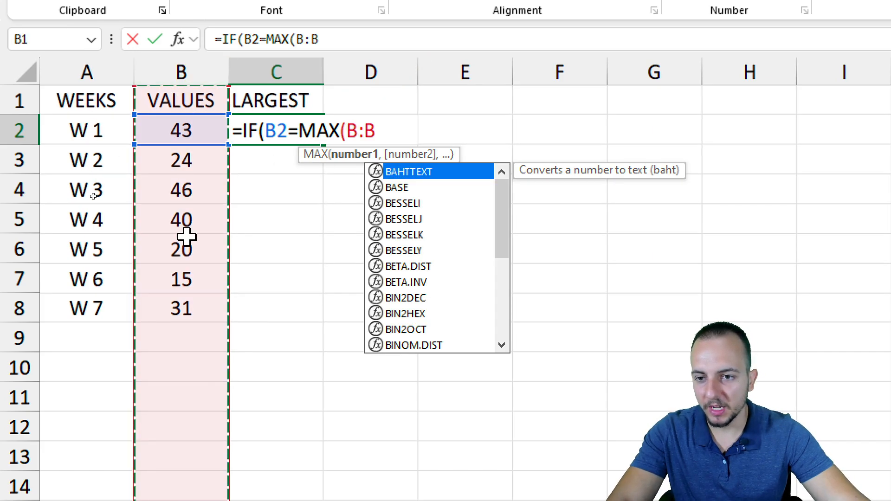
pyautogui.click(195, 65)
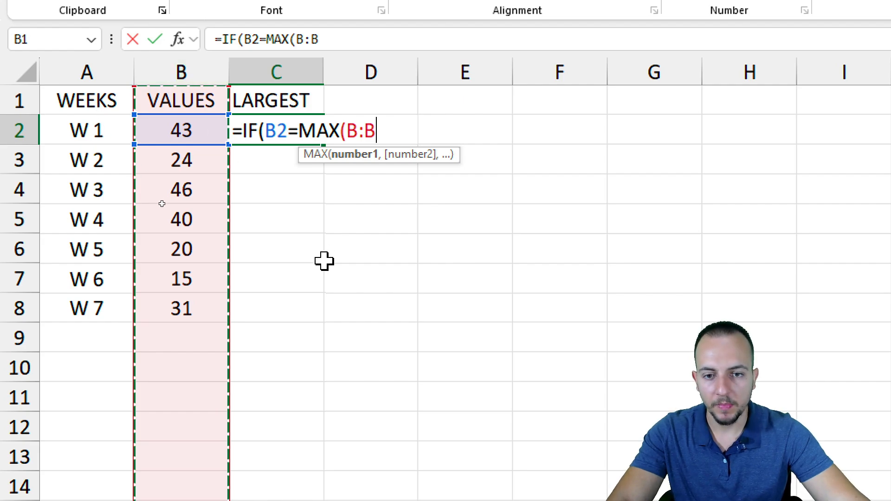
pyautogui.write(')')
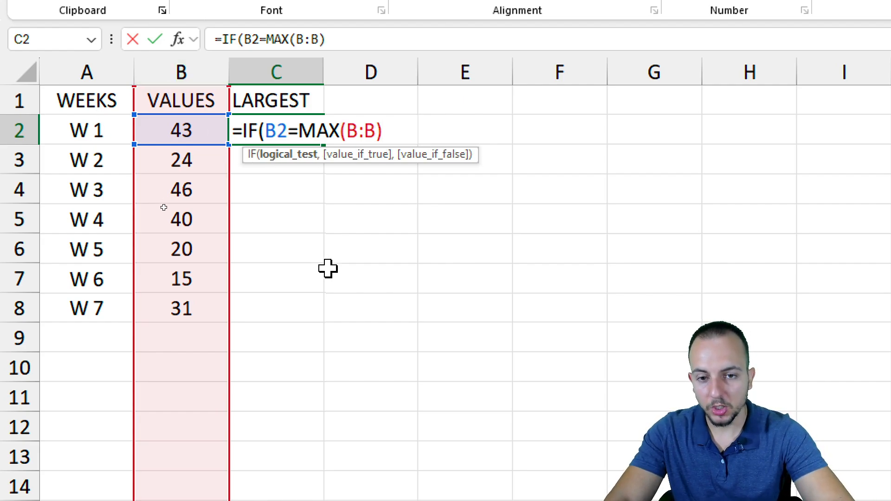
pyautogui.write(',')
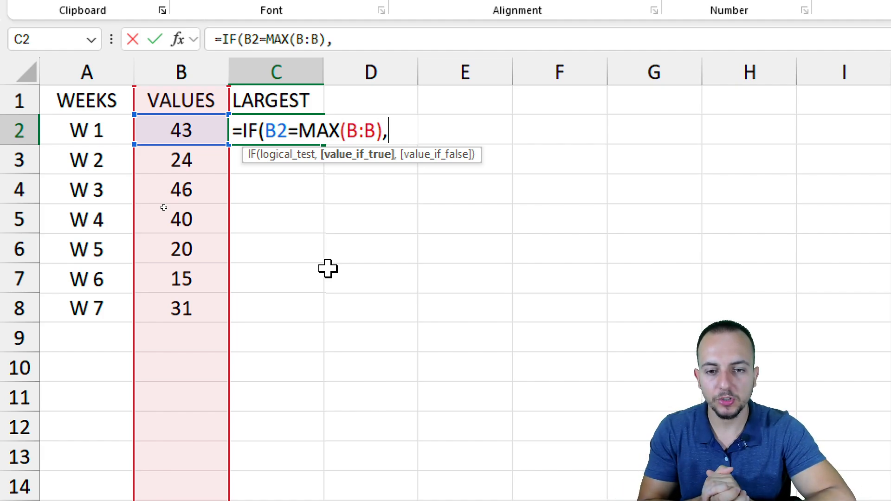
# Finish the C2 formula so it returns B2 when the test is true and #N/A when false: =IF(B2=MAX(B:B),B2,#N/A)
pyautogui.click(188, 132)
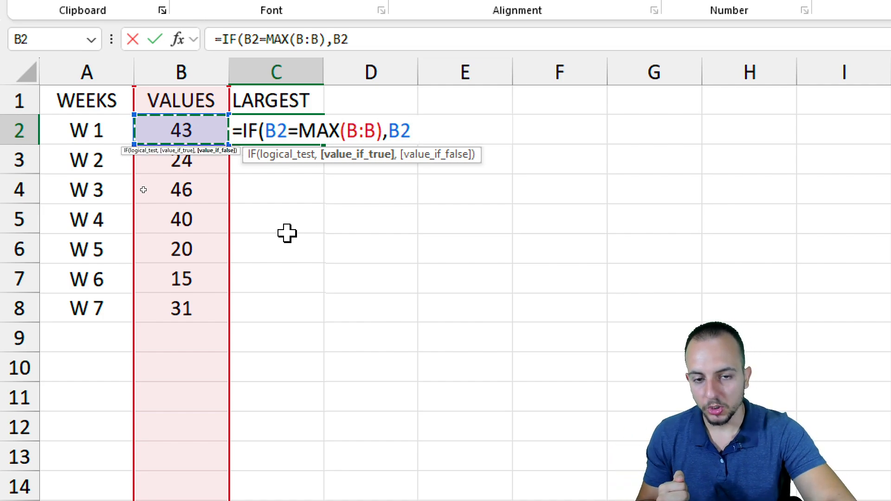
pyautogui.write(',')
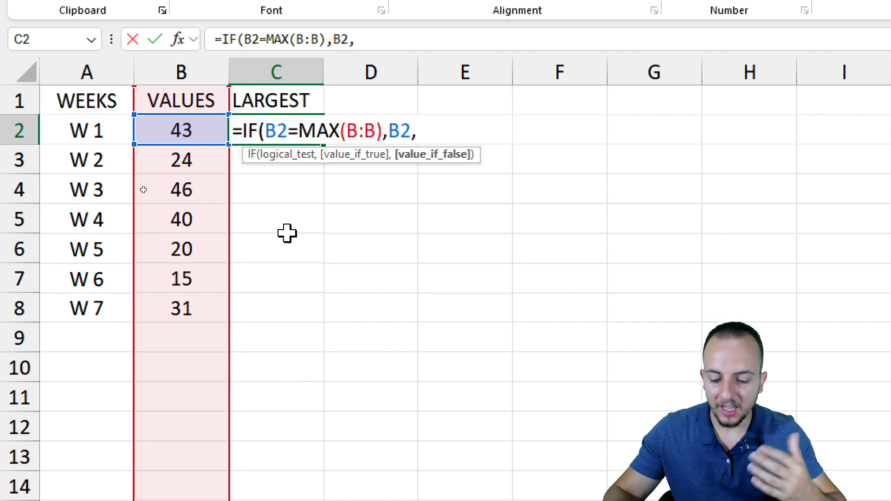
pyautogui.write('#')
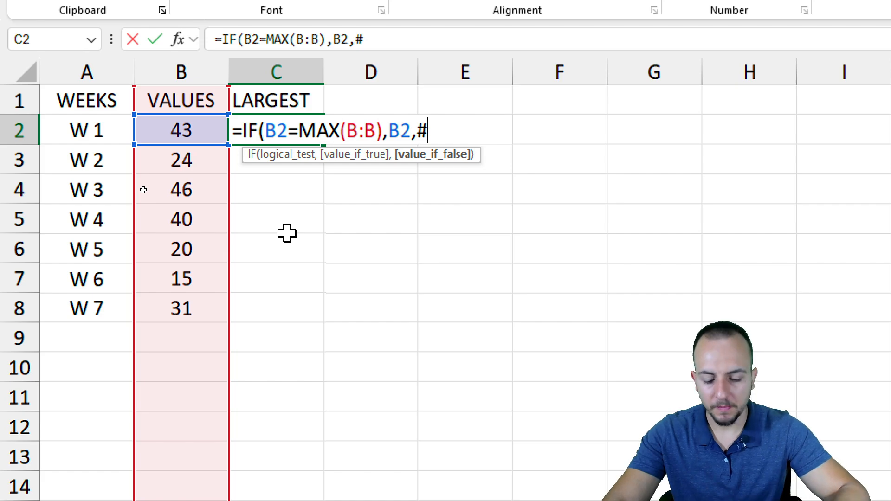
pyautogui.write('N/')
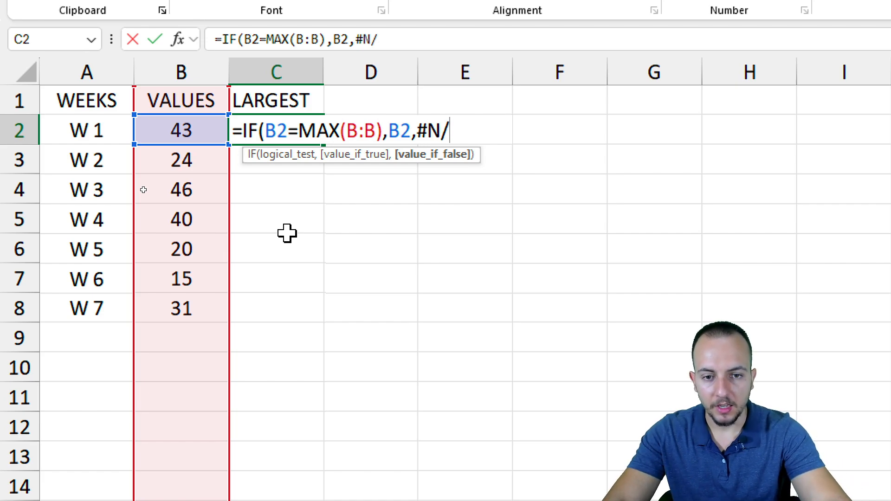
pyautogui.write('A)')
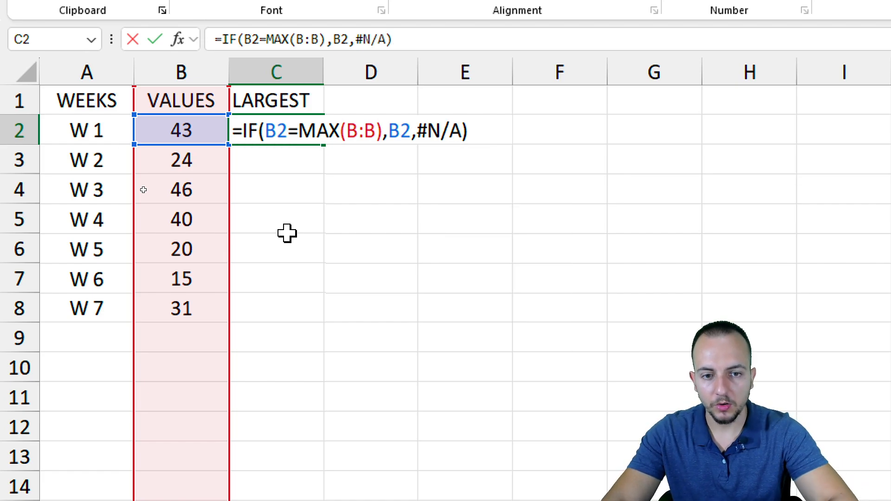
pyautogui.press('Return')
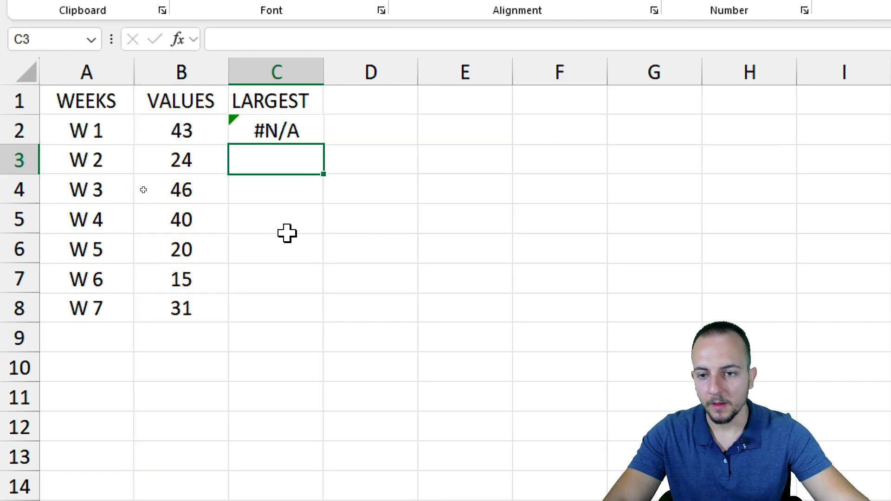
pyautogui.moveTo(277, 106)
pyautogui.mouseDown()
pyautogui.moveTo(305, 108)
pyautogui.moveTo(320, 122)
pyautogui.moveTo(304, 104)
pyautogui.mouseUp()
pyautogui.moveTo(371, 206); pyautogui.dragTo(323, 166)
pyautogui.moveTo(154, 108)
pyautogui.mouseDown()
pyautogui.moveTo(211, 149)
pyautogui.moveTo(258, 238)
pyautogui.mouseUp()
pyautogui.press('Escape')
# Fill the formula in C2 down the LARGEST column through C8
pyautogui.click(320, 134)
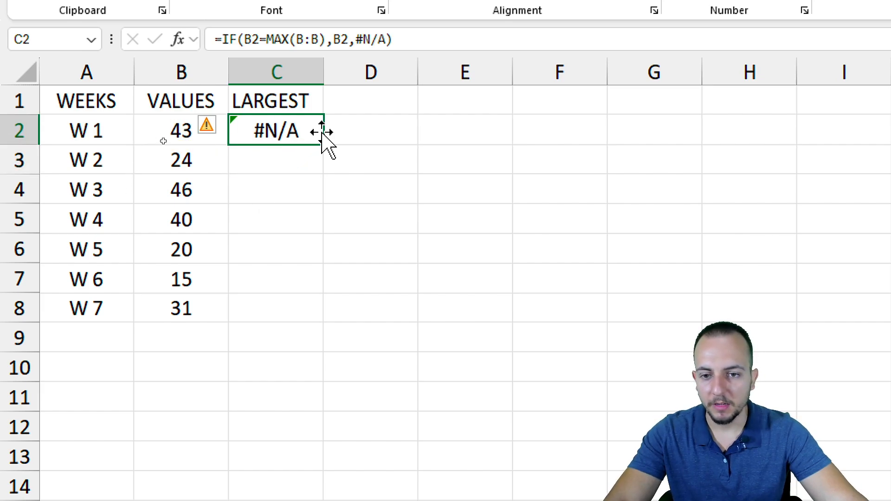
pyautogui.hotkey('ctrl', '2')
pyautogui.moveTo(335, 131)
pyautogui.mouseDown()
pyautogui.moveTo(337, 155)
pyautogui.moveTo(340, 131)
pyautogui.mouseUp()
pyautogui.moveTo(319, 232); pyautogui.dragTo(318, 175)
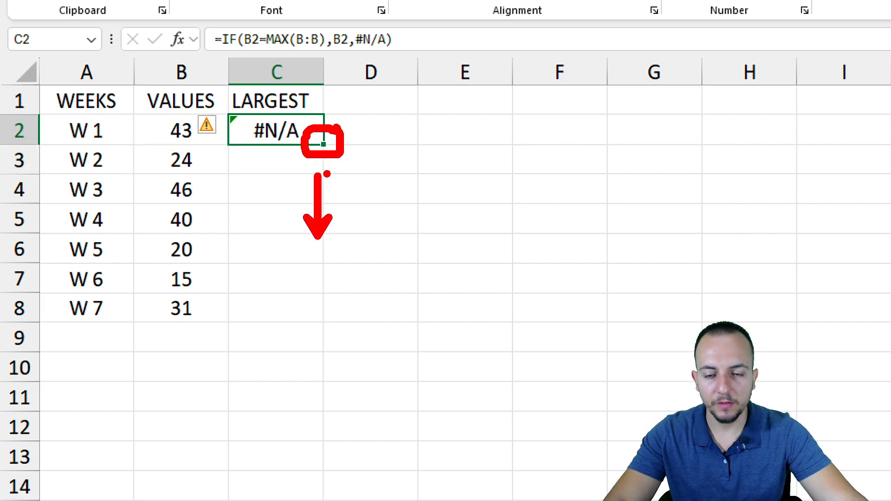
pyautogui.press('Escape')
pyautogui.moveTo(320, 146); pyautogui.dragTo(312, 327)
pyautogui.click(297, 123)
pyautogui.hotkey('ctrl', '2')
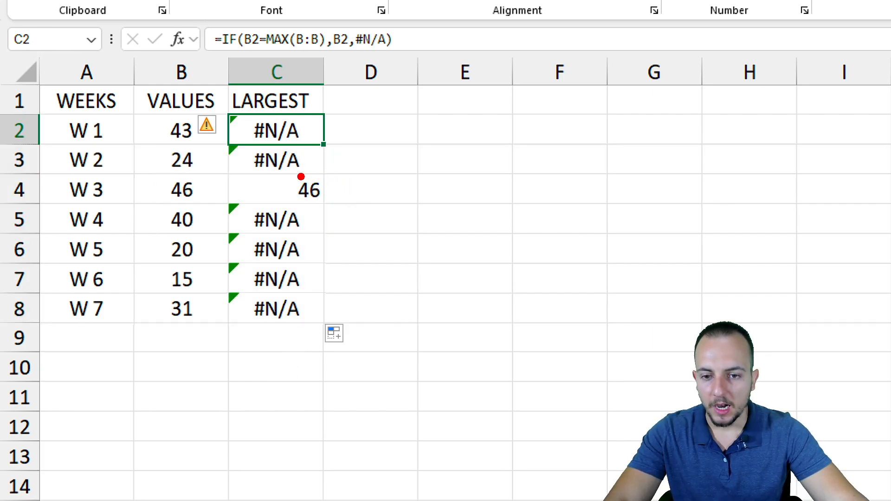
pyautogui.moveTo(286, 169); pyautogui.dragTo(330, 211)
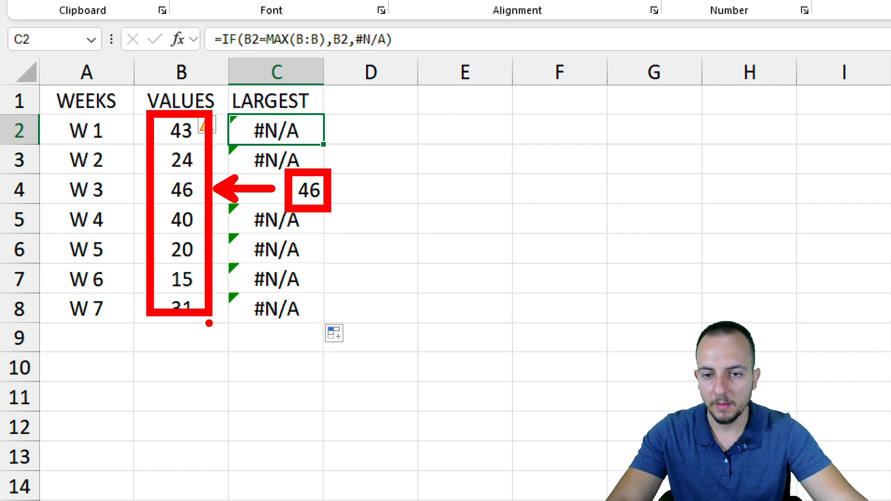
# Enter the header SMALLEST in cell D1, beside the LARGEST column
pyautogui.click(358, 103)
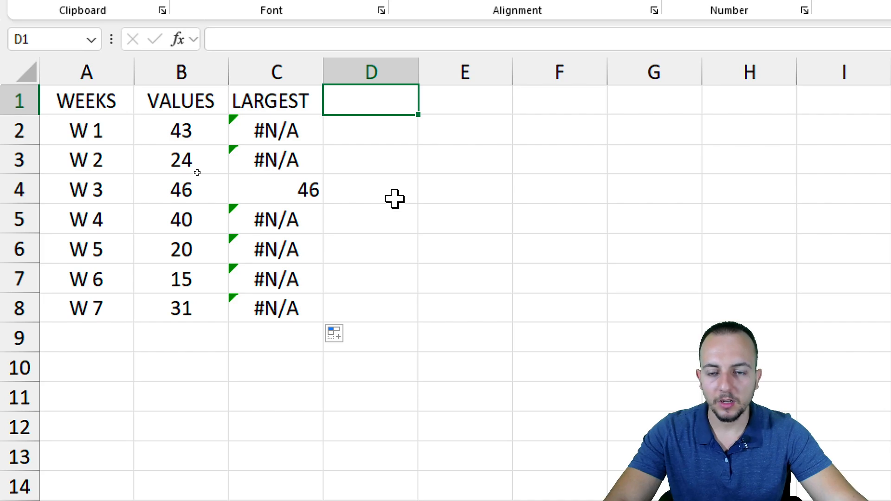
pyautogui.write('SMALL')
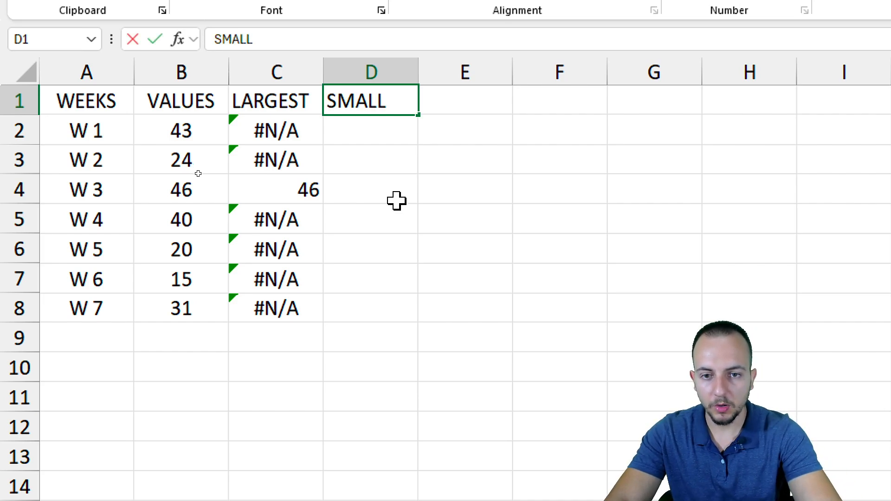
pyautogui.write('EST')
pyautogui.press('Return')
# Begin an IF formula in D2 whose logical test compares B2 with the minimum of column B, entering =IF(B2=MIN(B:B),
pyautogui.write('=')
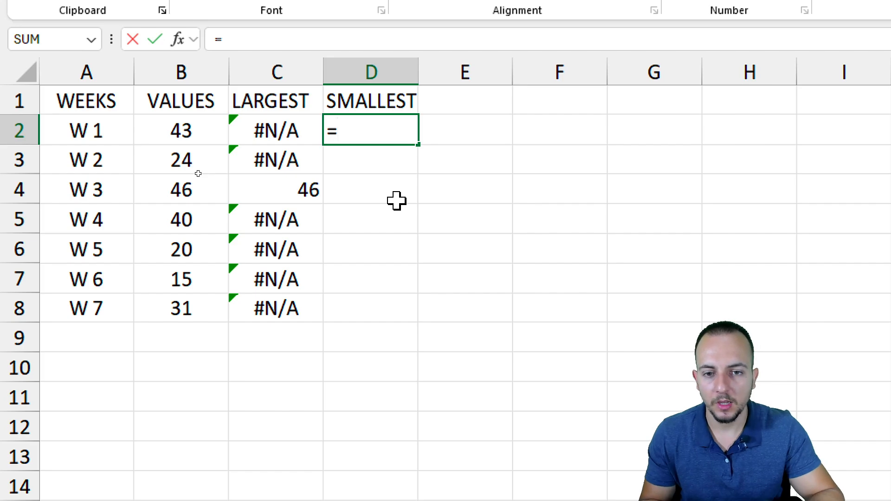
pyautogui.write('IF')
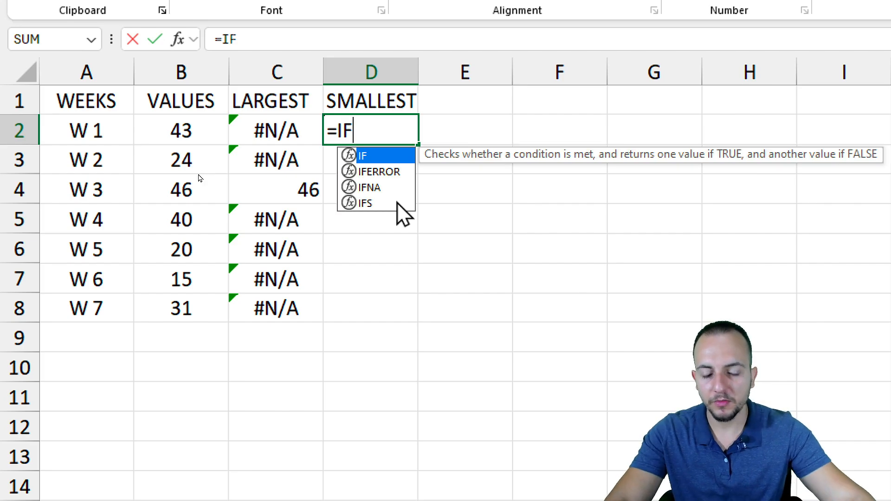
pyautogui.doubleClick(371, 156)
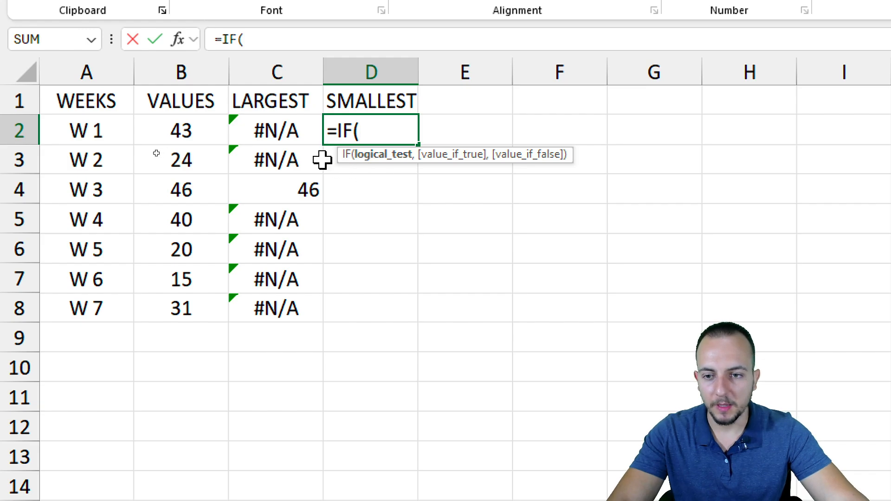
pyautogui.click(207, 133)
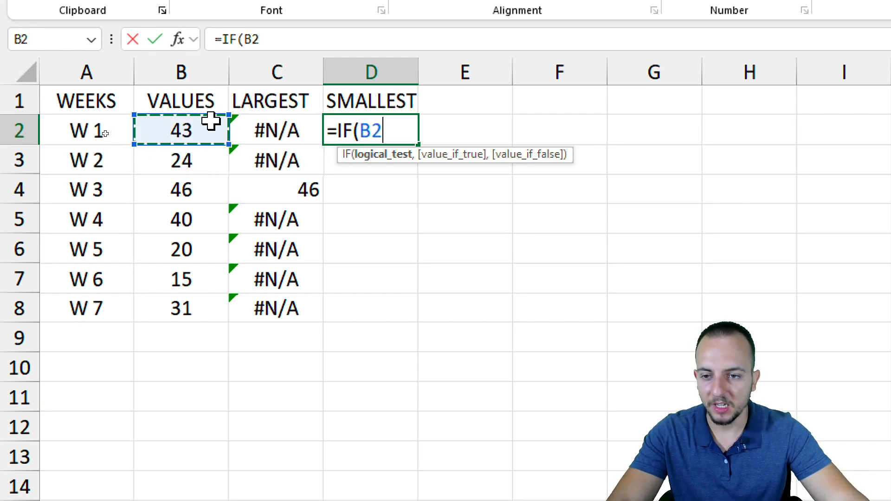
pyautogui.write('=')
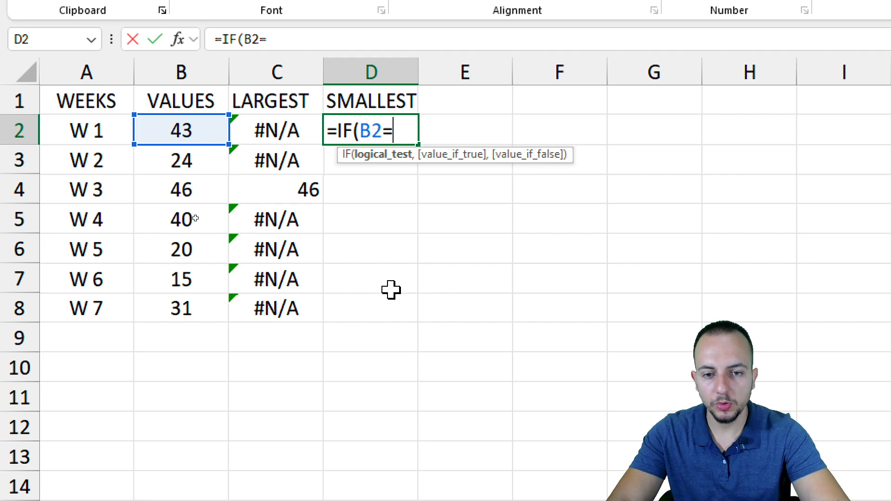
pyautogui.write('MIN')
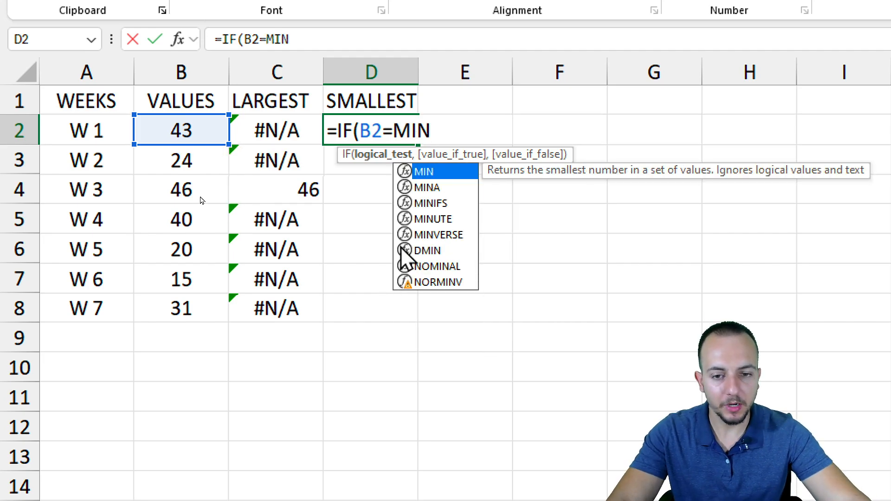
pyautogui.doubleClick(435, 172)
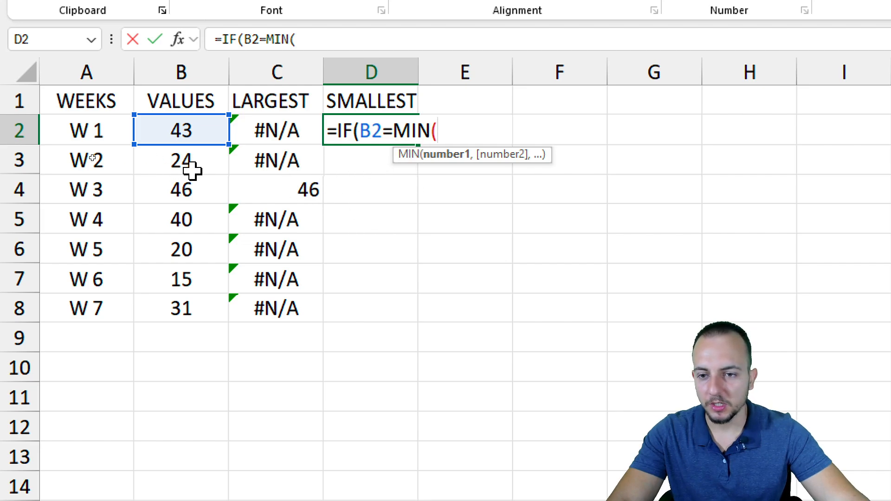
pyautogui.click(194, 71)
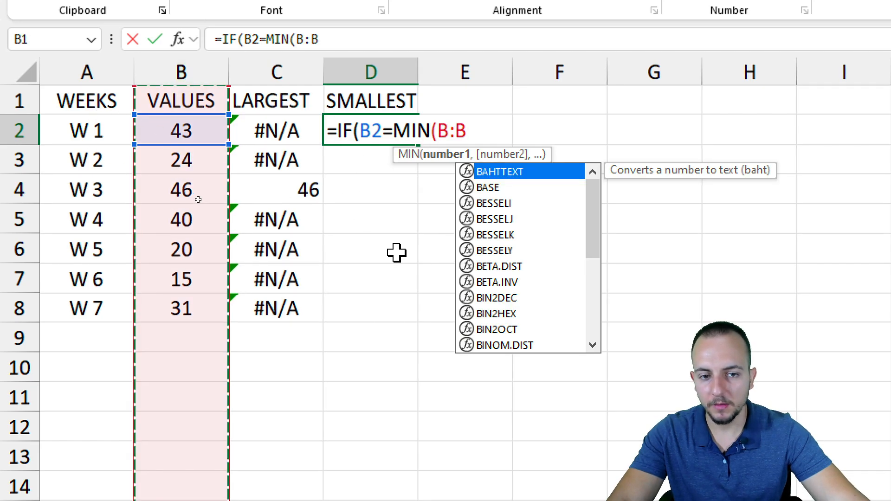
pyautogui.write('),')
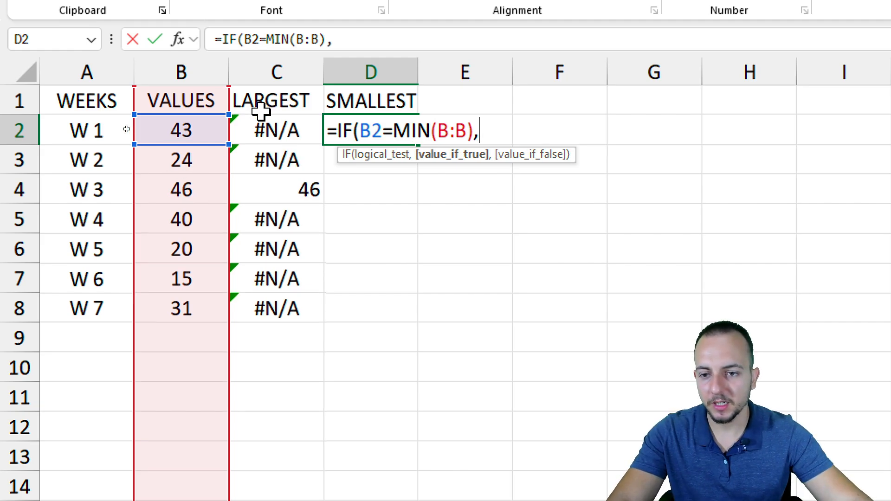
# Finish the D2 formula with B2 as the true result and #N/A as the false result
pyautogui.click(180, 134)
pyautogui.write(',')
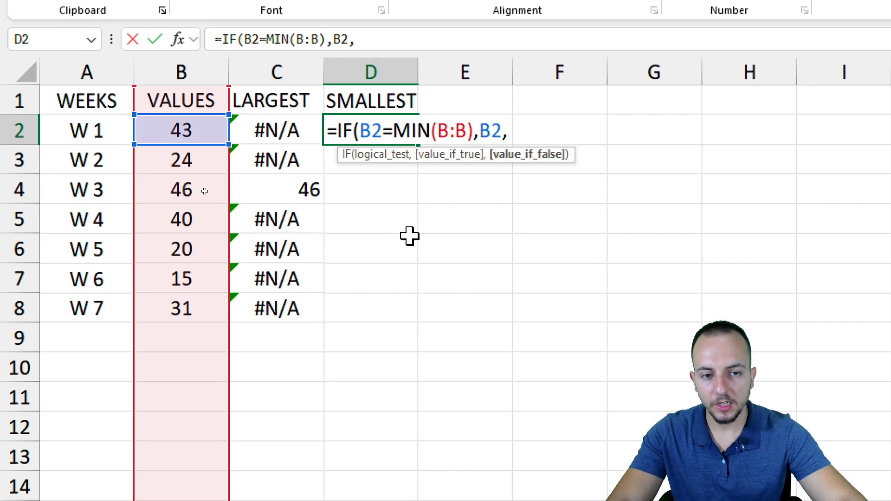
pyautogui.write('#')
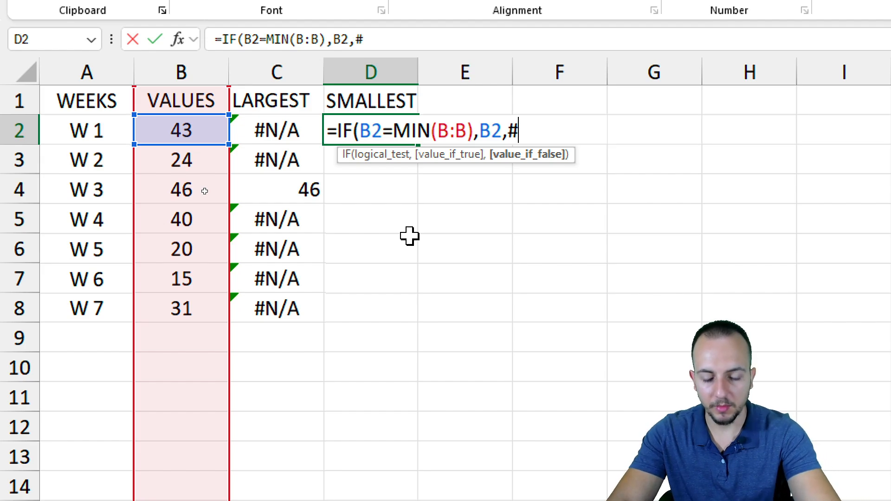
pyautogui.write('N')
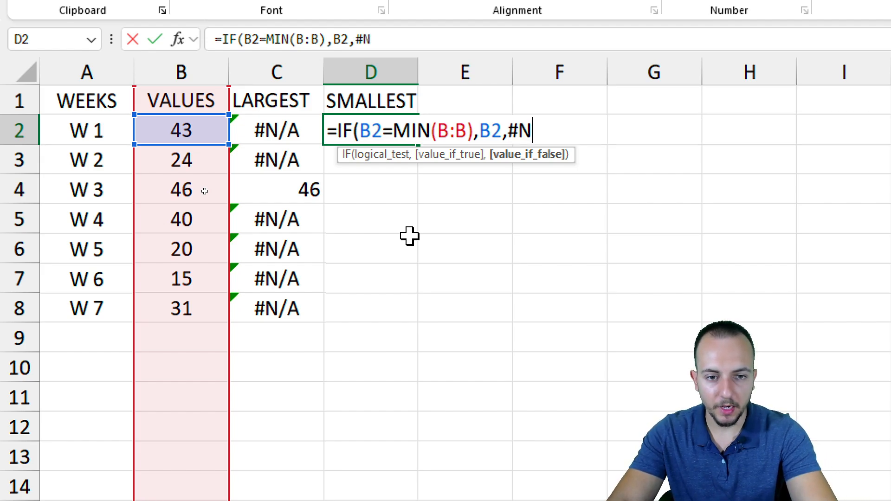
pyautogui.write('/')
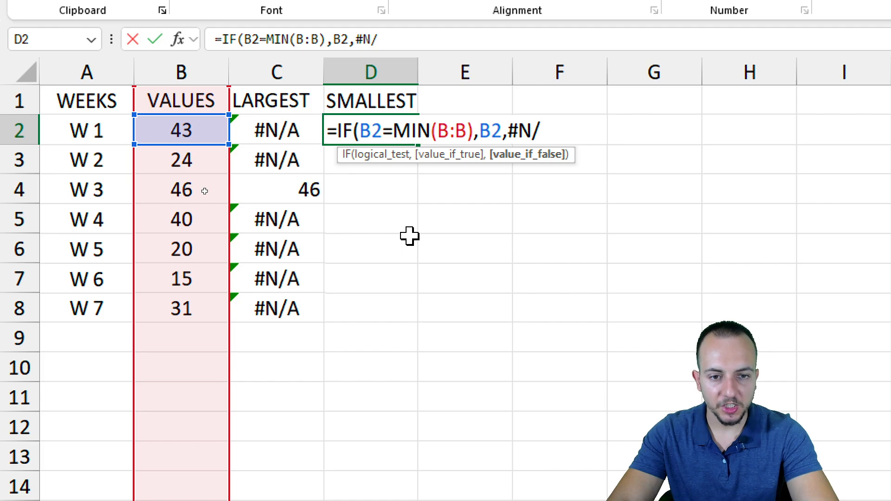
pyautogui.write('A)')
pyautogui.press('Return')
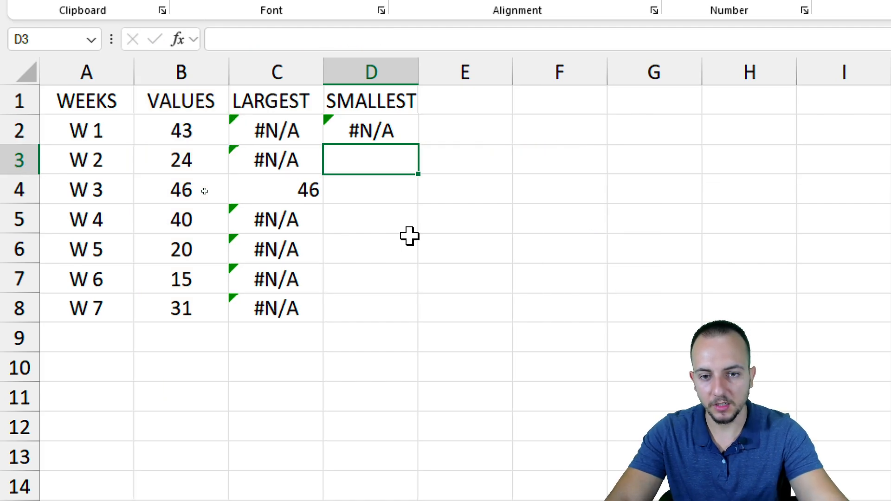
# Fill the formula in D2 down the SMALLEST column through D8
pyautogui.click(412, 125)
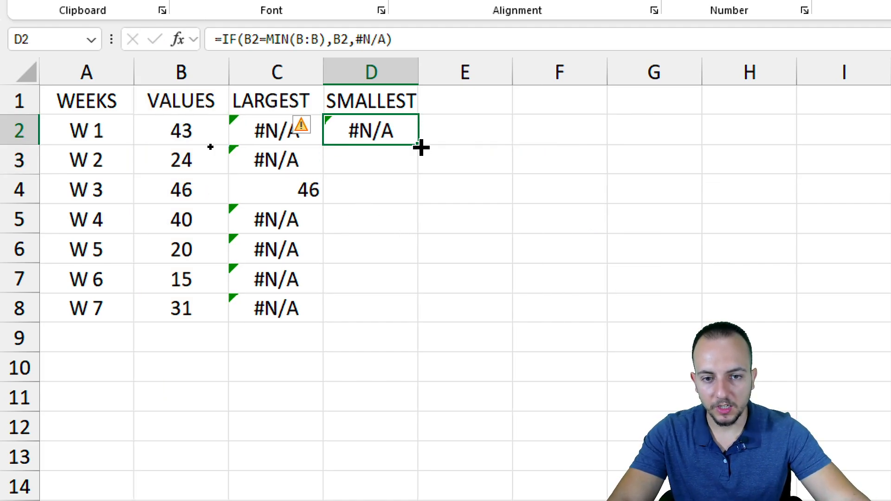
pyautogui.moveTo(418, 145); pyautogui.dragTo(397, 333)
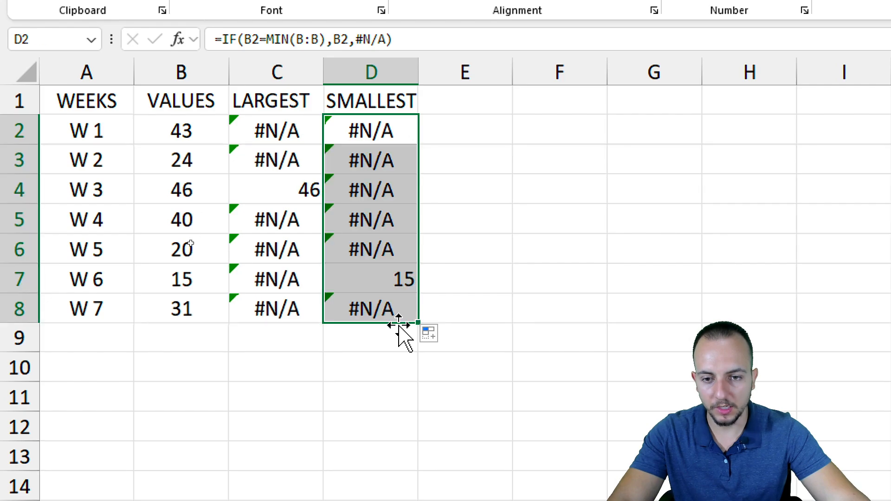
pyautogui.click(318, 100)
pyautogui.moveTo(264, 167); pyautogui.dragTo(333, 205)
pyautogui.moveTo(313, 209); pyautogui.dragTo(313, 253)
pyautogui.moveTo(381, 252)
pyautogui.mouseDown()
pyautogui.moveTo(422, 307)
pyautogui.moveTo(541, 242)
pyautogui.mouseUp()
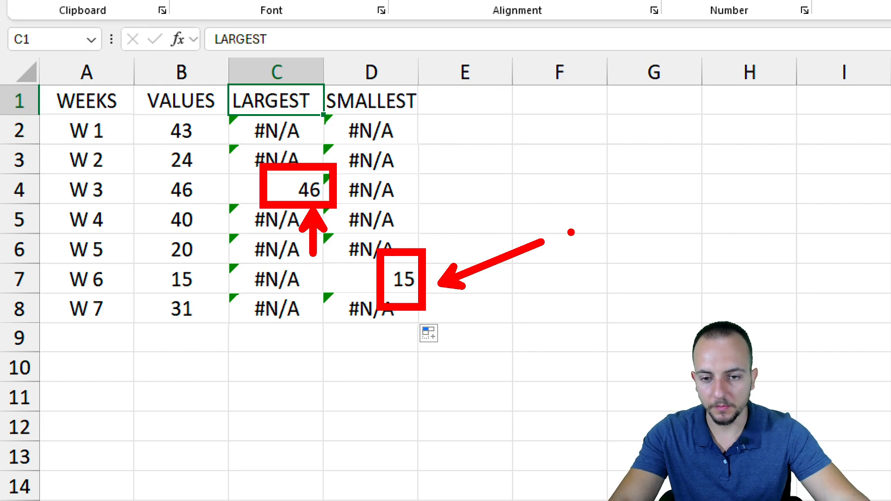
pyautogui.press('Escape')
pyautogui.moveTo(186, 133)
pyautogui.mouseDown()
pyautogui.moveTo(195, 171)
pyautogui.moveTo(193, 304)
pyautogui.mouseUp()
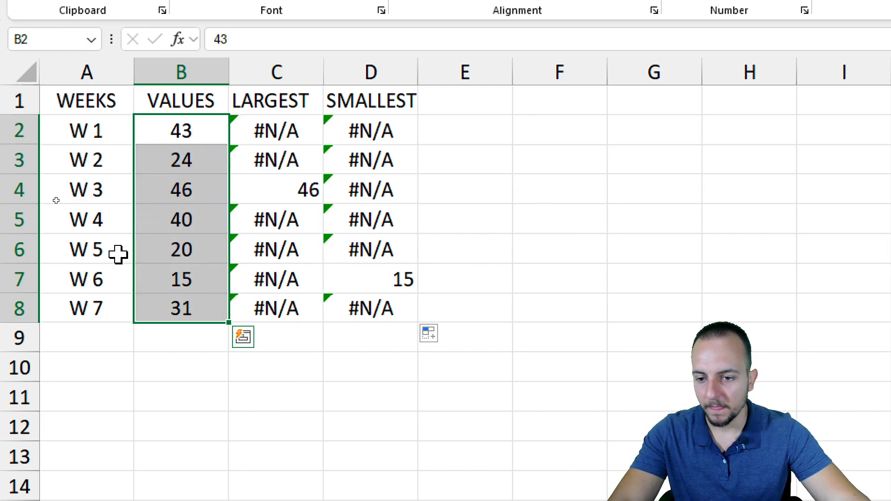
pyautogui.click(38, 250)
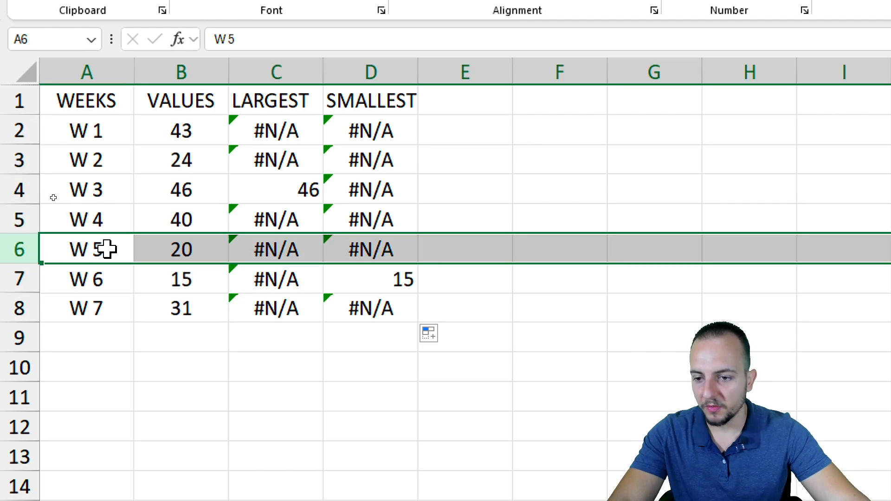
# Test the helper columns by setting the W 5 value in B6 to 999, and undo the change
pyautogui.click(168, 246)
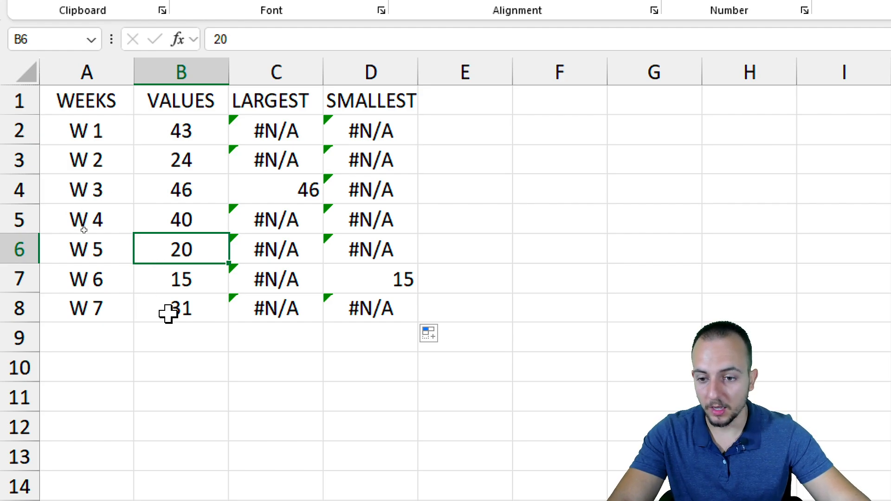
pyautogui.write('999')
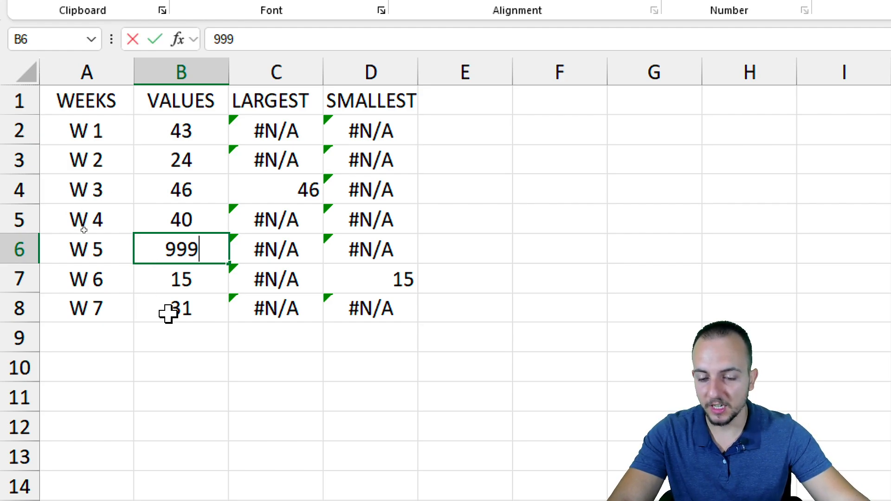
pyautogui.hotkey('ctrl', 'Return')
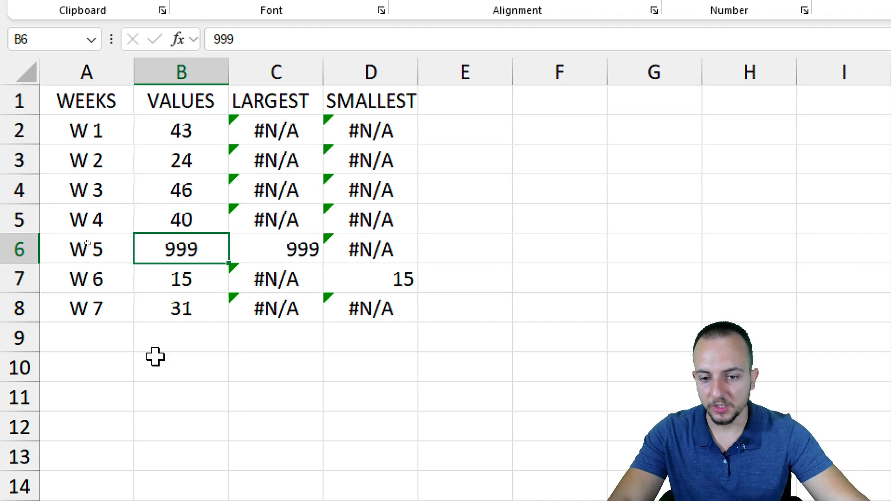
pyautogui.moveTo(220, 80)
pyautogui.mouseDown()
pyautogui.moveTo(255, 135)
pyautogui.moveTo(329, 336)
pyautogui.moveTo(330, 383)
pyautogui.moveTo(358, 412)
pyautogui.mouseUp()
pyautogui.press('Escape')
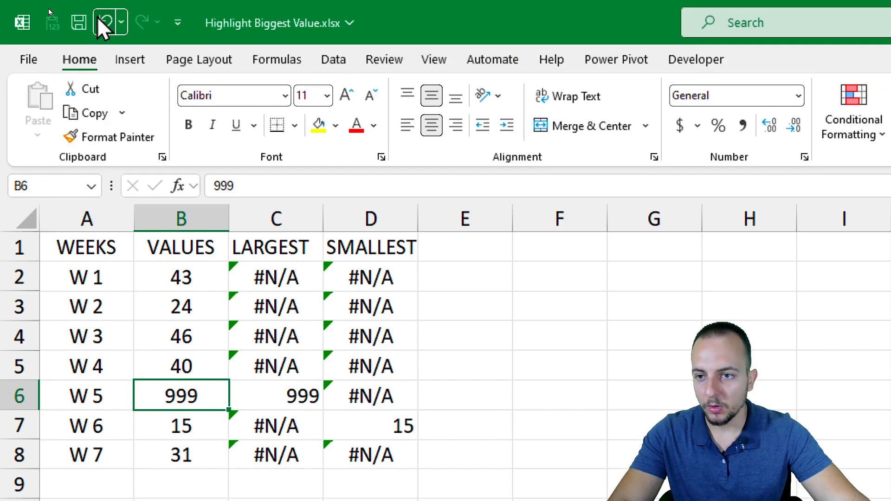
pyautogui.click(106, 21)
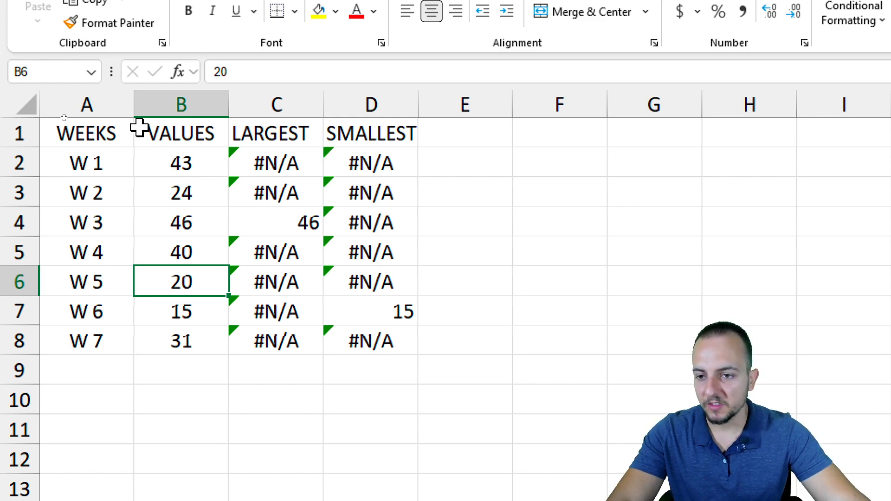
# Insert a 2-D clustered column chart from the data in A1:D8, including the LARGEST and SMALLEST columns
pyautogui.moveTo(114, 124); pyautogui.dragTo(349, 339)
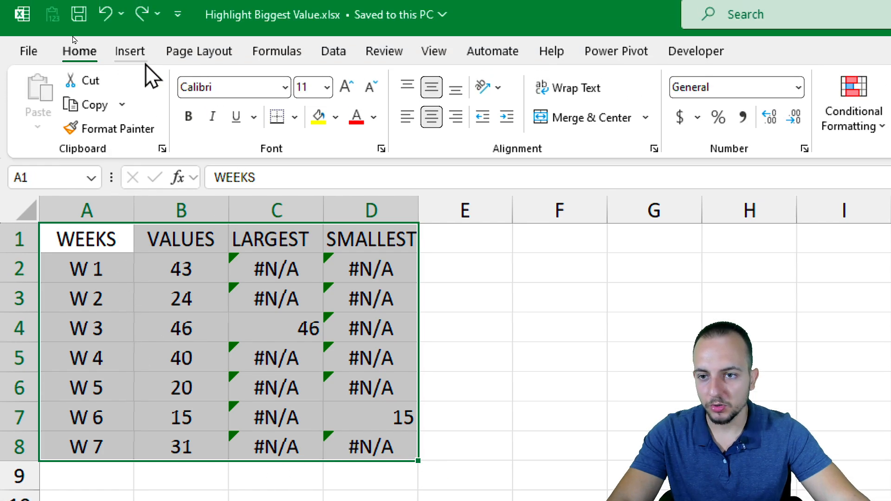
pyautogui.click(130, 29)
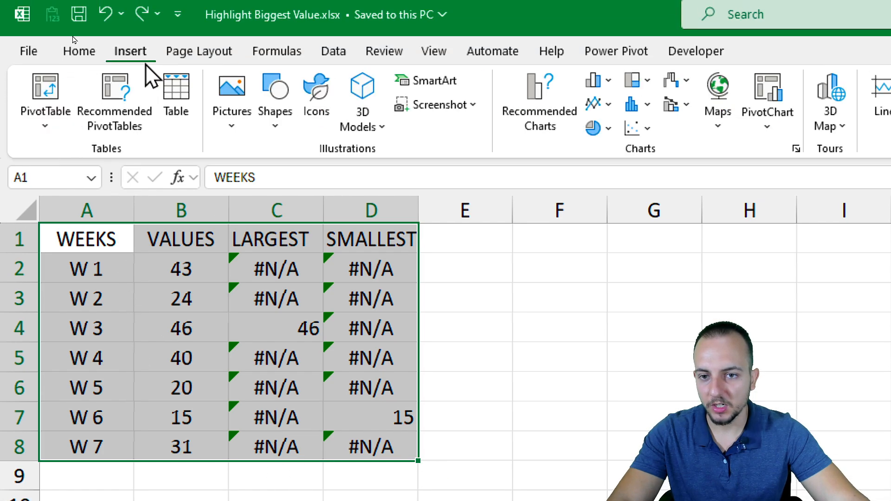
pyautogui.click(596, 86)
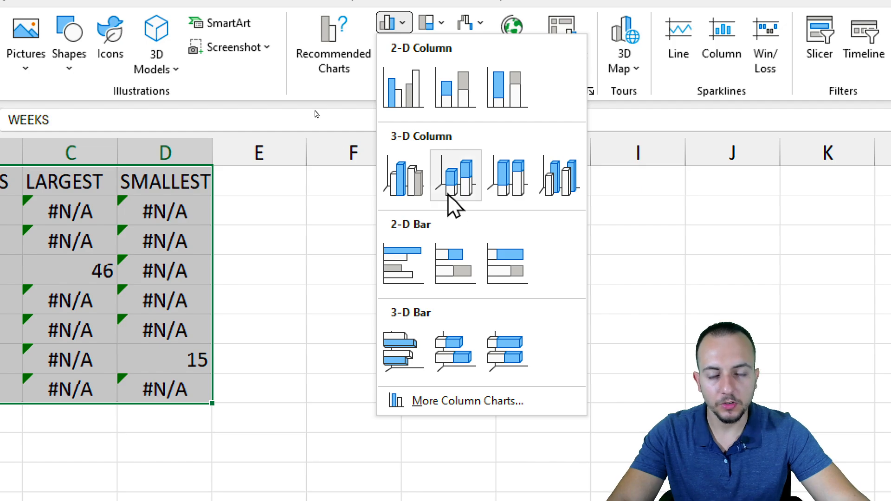
pyautogui.click(414, 88)
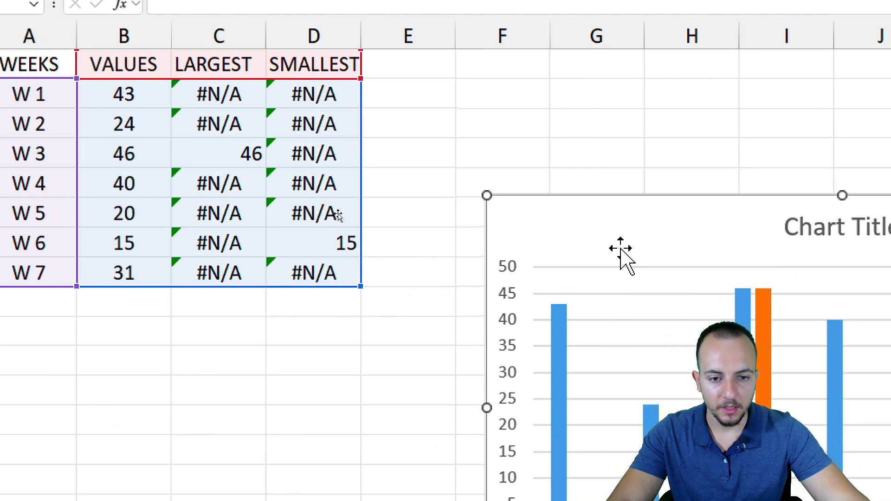
# Move the chart up beside the VALUES column so it covers the LARGEST and SMALLEST helper columns, and deselect it
pyautogui.moveTo(655, 222); pyautogui.dragTo(550, 89)
pyautogui.moveTo(492, 72); pyautogui.dragTo(314, 63)
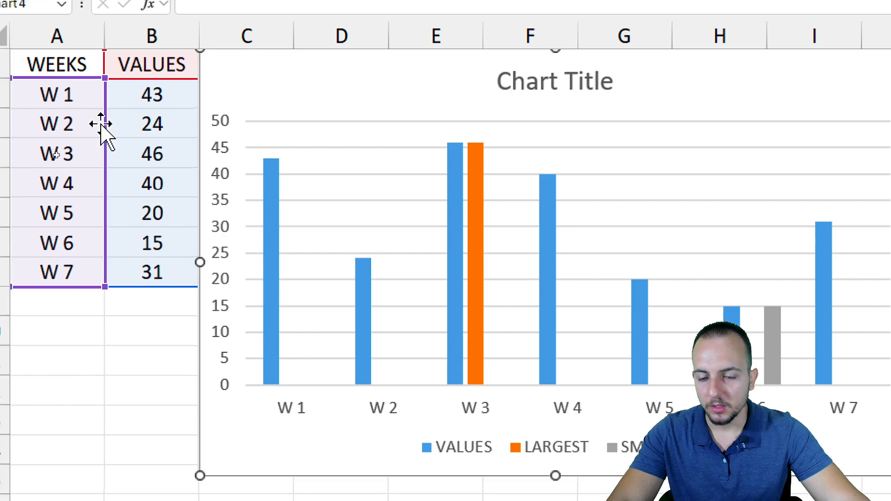
pyautogui.click(59, 381)
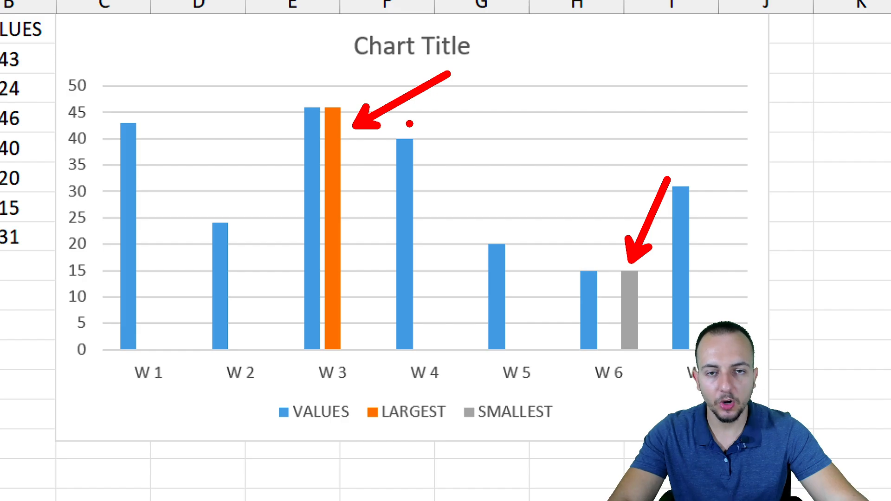
# Open the LARGEST series formatting and raise the Series Overlap to its maximum so the columns stack over each other
pyautogui.rightClick(337, 158)
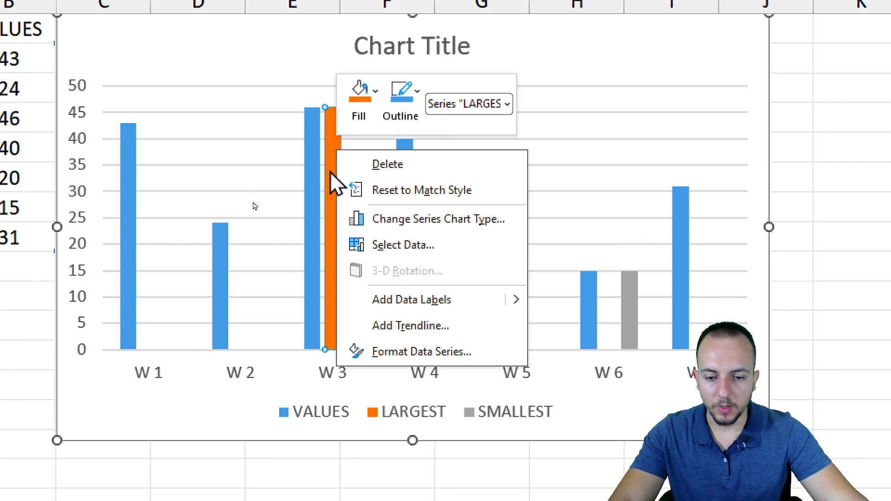
pyautogui.click(401, 358)
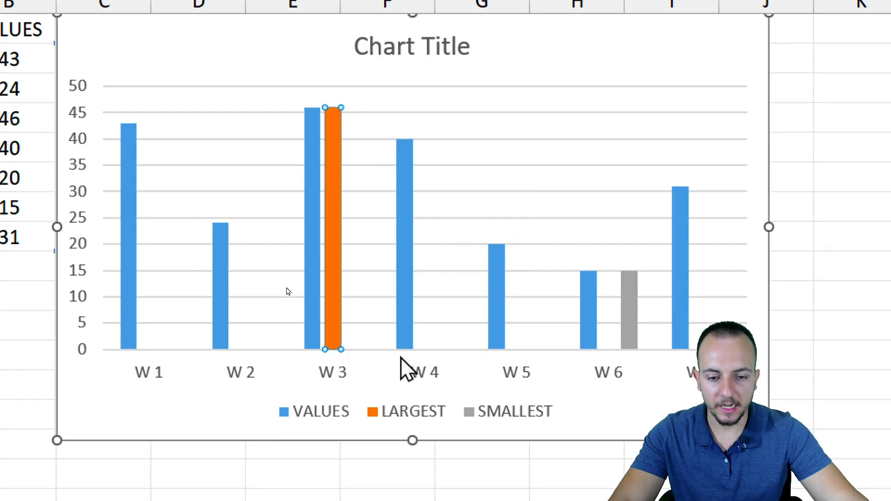
pyautogui.moveTo(527, 301); pyautogui.dragTo(346, 301)
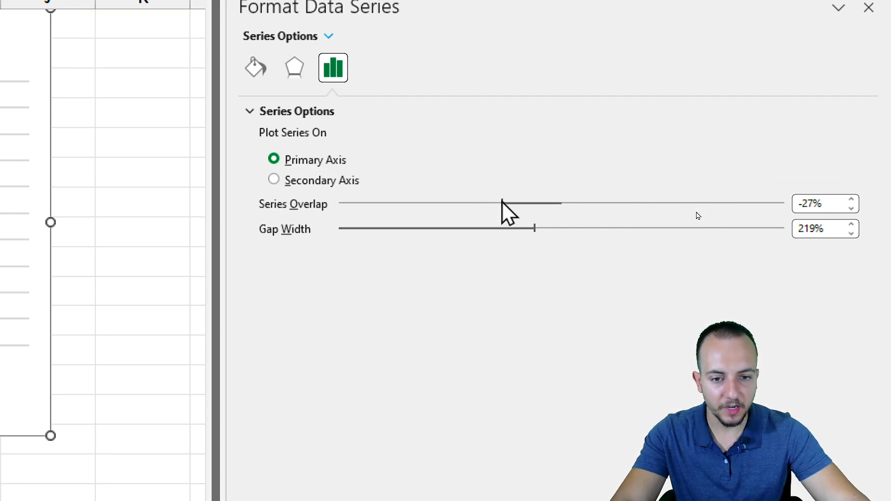
pyautogui.moveTo(502, 203); pyautogui.dragTo(799, 194)
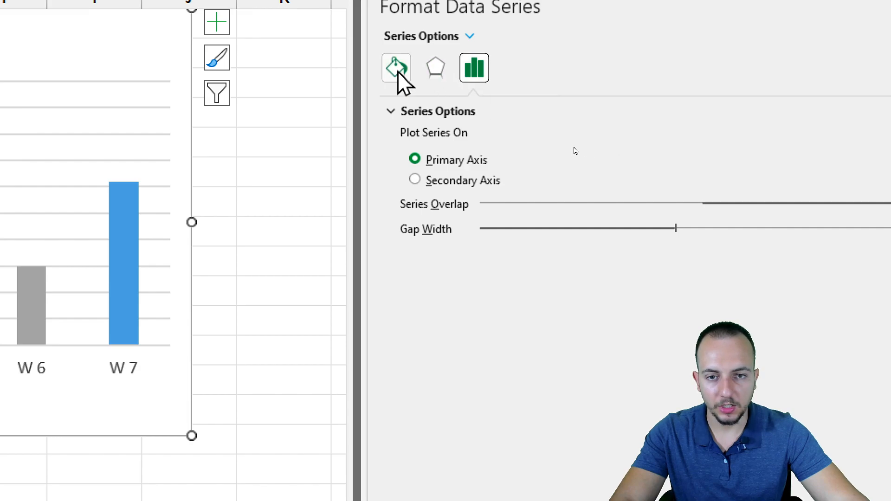
# Give the LARGEST series a solid fill in bright light green chosen from the standard colour palette
pyautogui.click(399, 69)
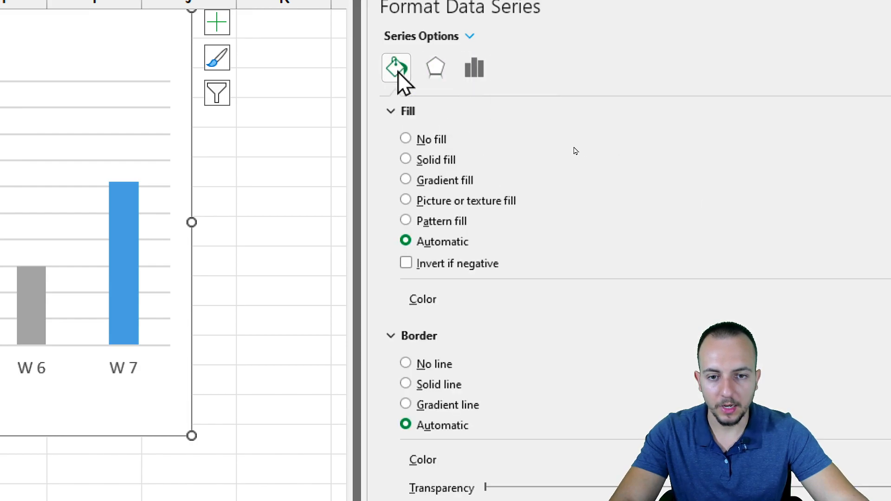
pyautogui.click(447, 163)
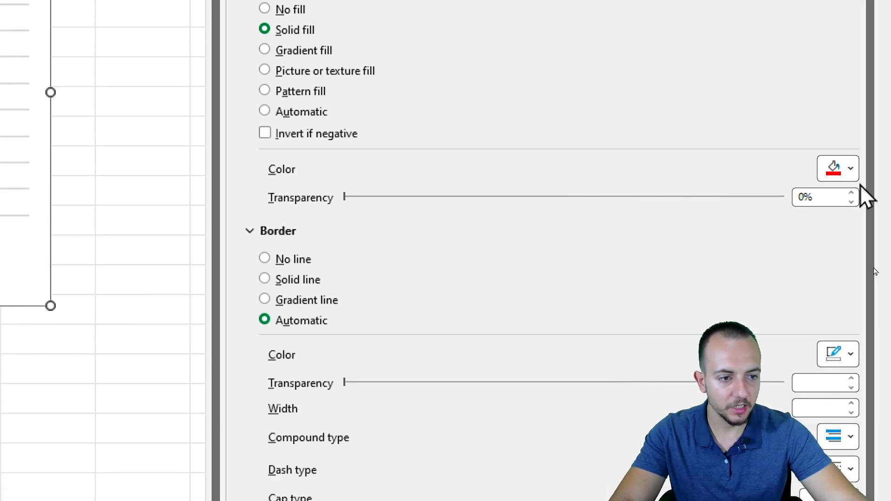
pyautogui.click(847, 173)
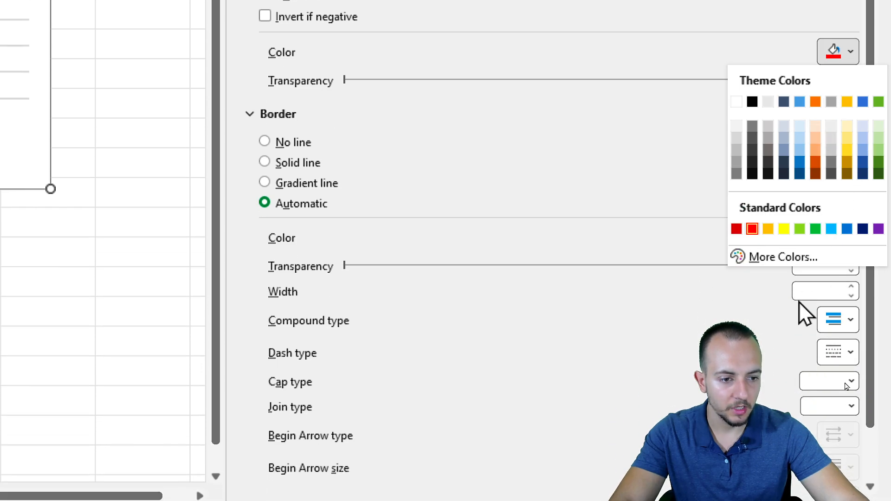
pyautogui.click(777, 377)
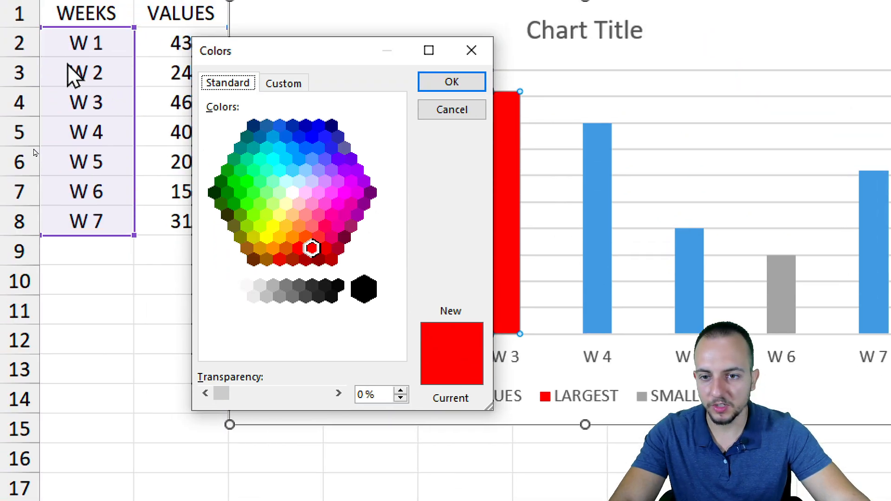
pyautogui.click(254, 190)
pyautogui.click(260, 181)
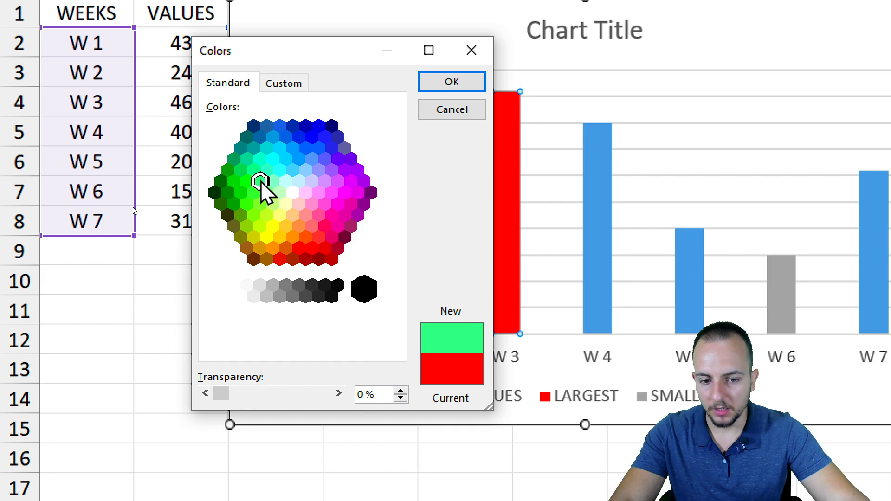
pyautogui.click(460, 89)
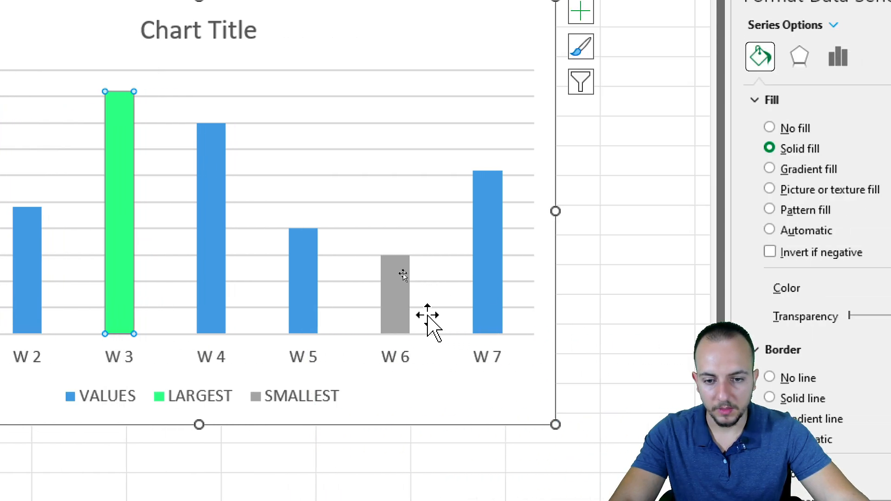
# Change the SMALLEST series fill to a light red chosen from the standard colour palette
pyautogui.click(402, 307)
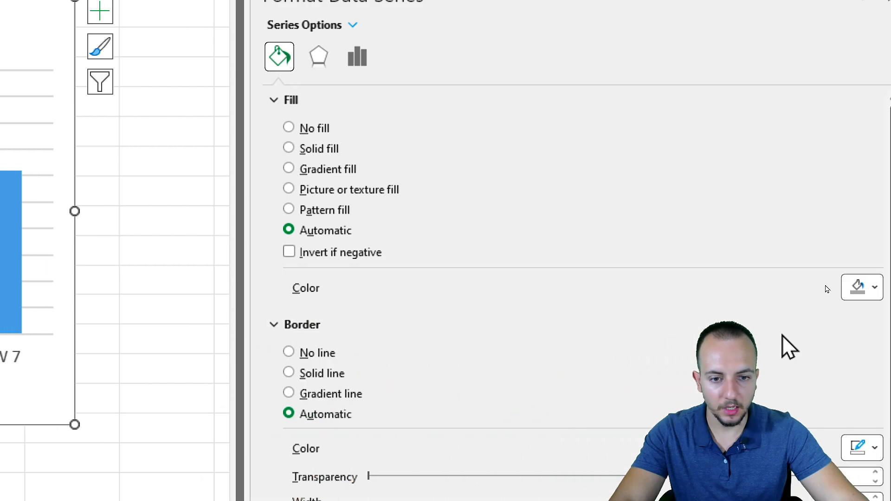
pyautogui.click(875, 288)
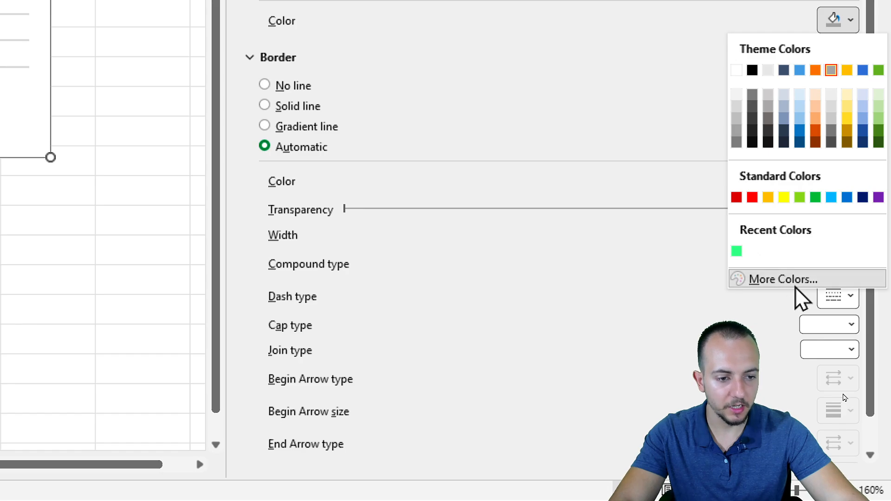
pyautogui.click(791, 280)
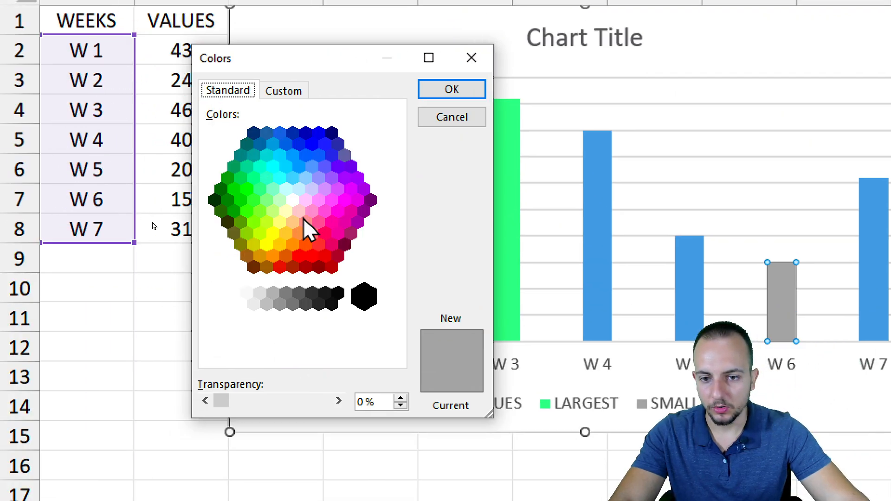
pyautogui.click(311, 233)
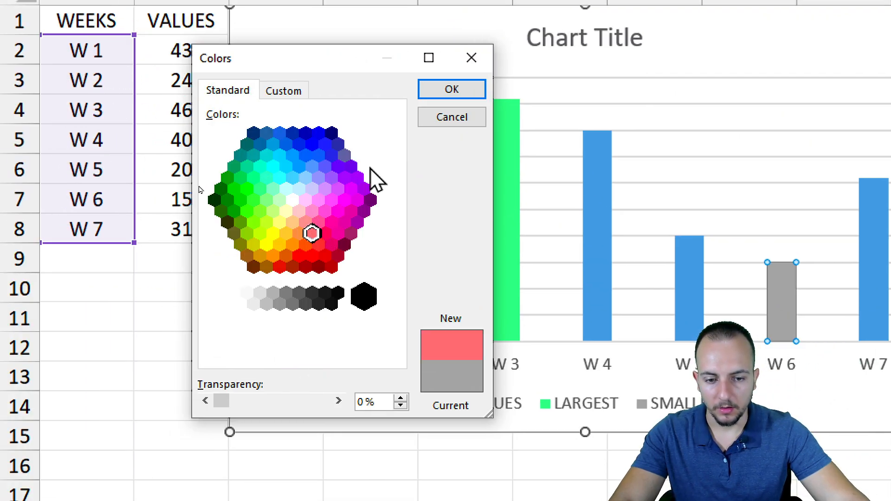
pyautogui.click(448, 96)
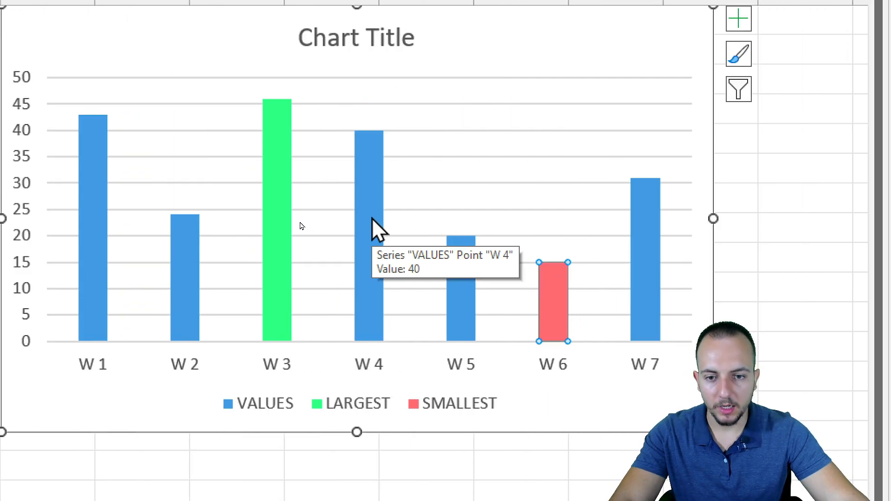
# Recolour the VALUES series columns with a dark gray theme colour, close the series formatting, and deselect the chart
pyautogui.doubleClick(371, 218)
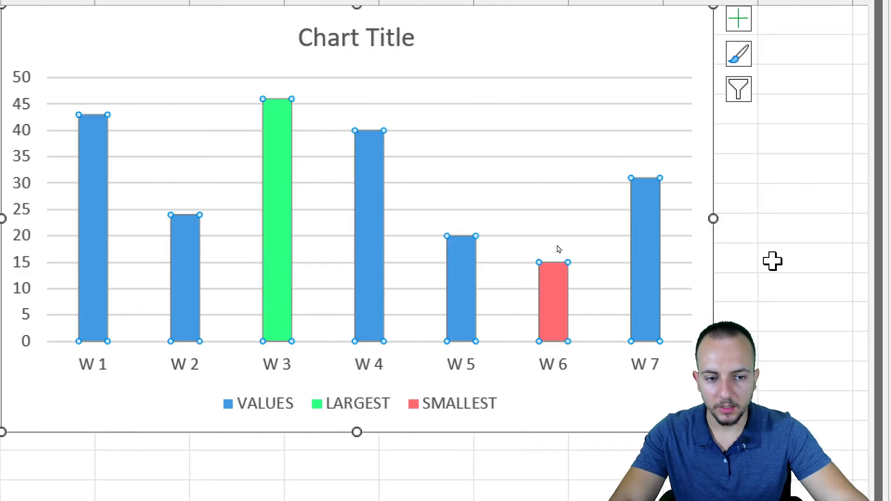
pyautogui.click(836, 294)
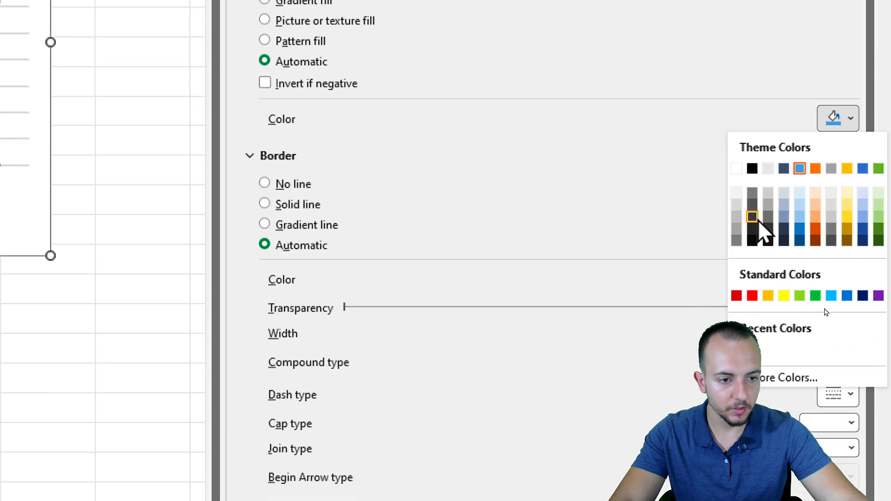
pyautogui.click(754, 364)
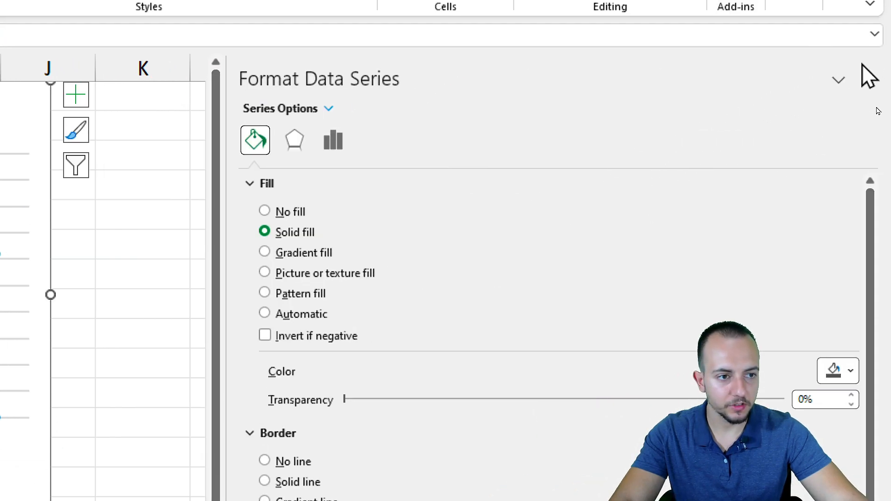
pyautogui.click(866, 77)
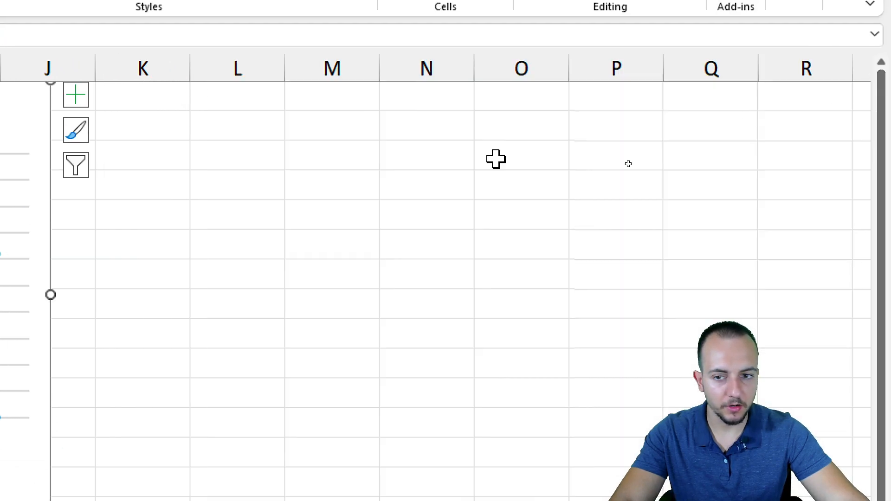
pyautogui.click(101, 315)
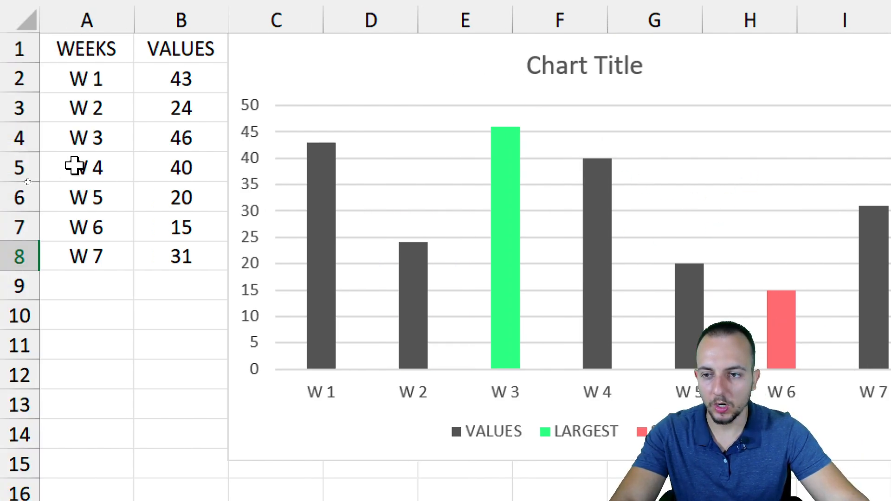
# Set the W 2 value in B3 to 100 to test the chart's automatic highlighting
pyautogui.moveTo(76, 86); pyautogui.dragTo(72, 247)
pyautogui.moveTo(167, 247); pyautogui.dragTo(167, 253)
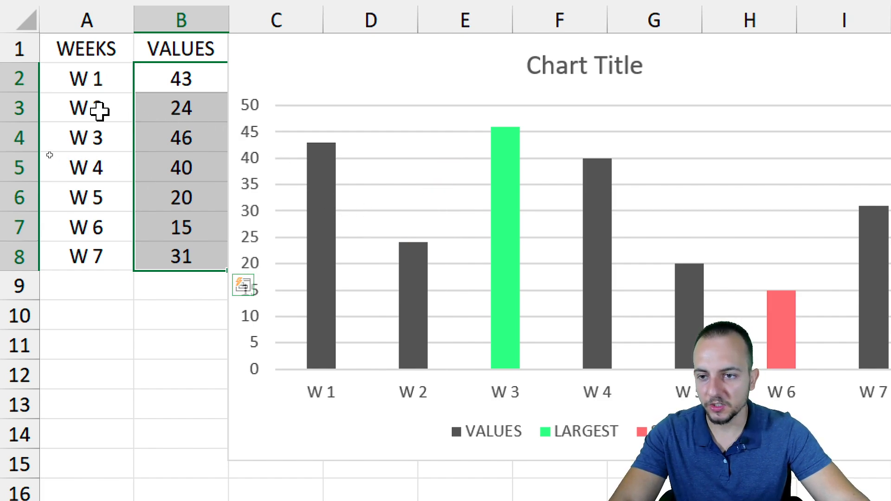
pyautogui.moveTo(99, 111); pyautogui.dragTo(177, 110)
pyautogui.click(177, 110)
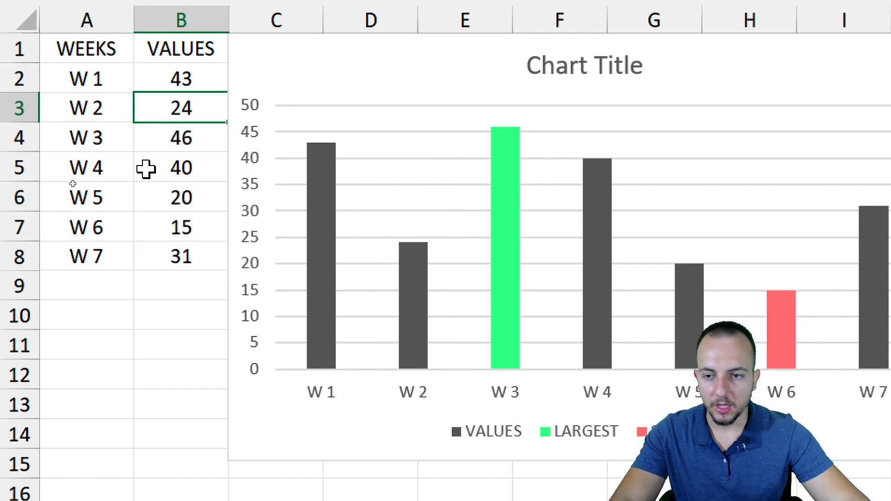
pyautogui.write('100')
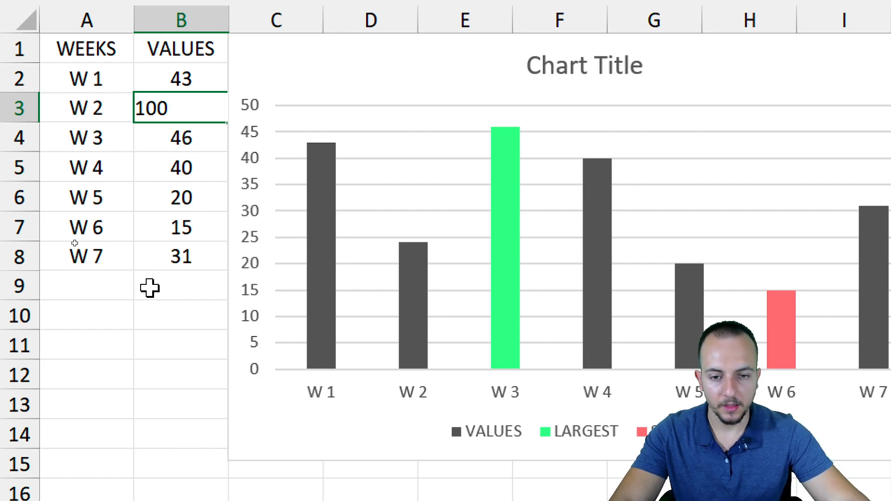
pyautogui.press('Return')
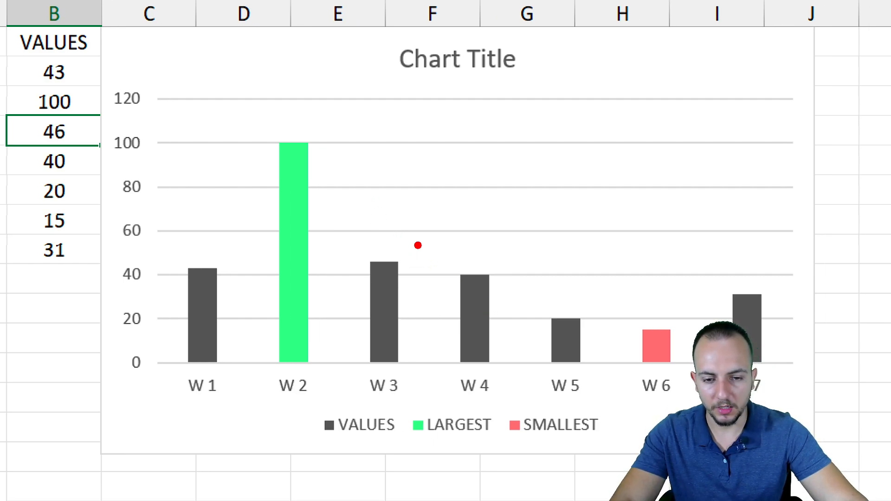
pyautogui.moveTo(417, 245); pyautogui.dragTo(489, 163)
pyautogui.moveTo(322, 182); pyautogui.dragTo(384, 143)
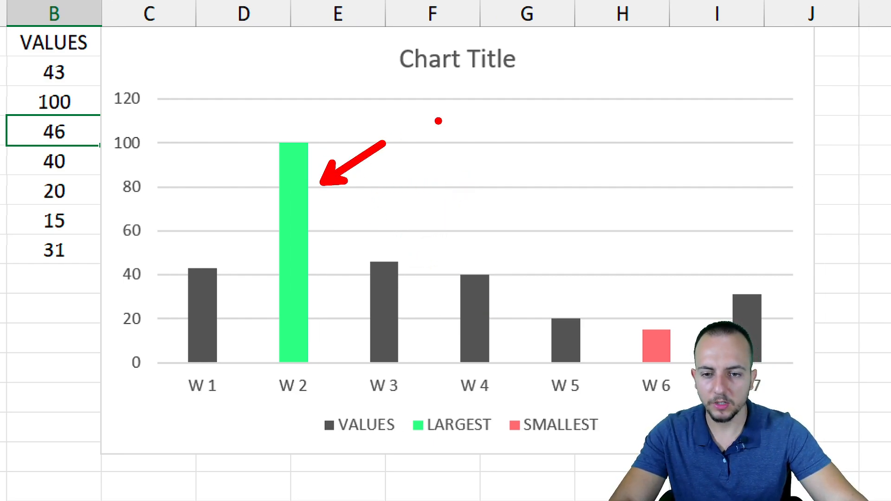
# Undo the test change to the W 2 value in B3
pyautogui.press('Escape')
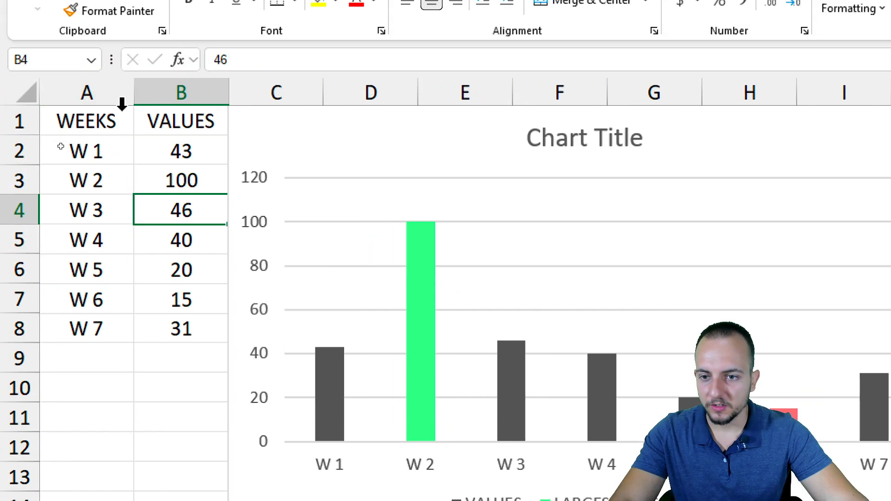
pyautogui.hotkey('ctrl', 'z')
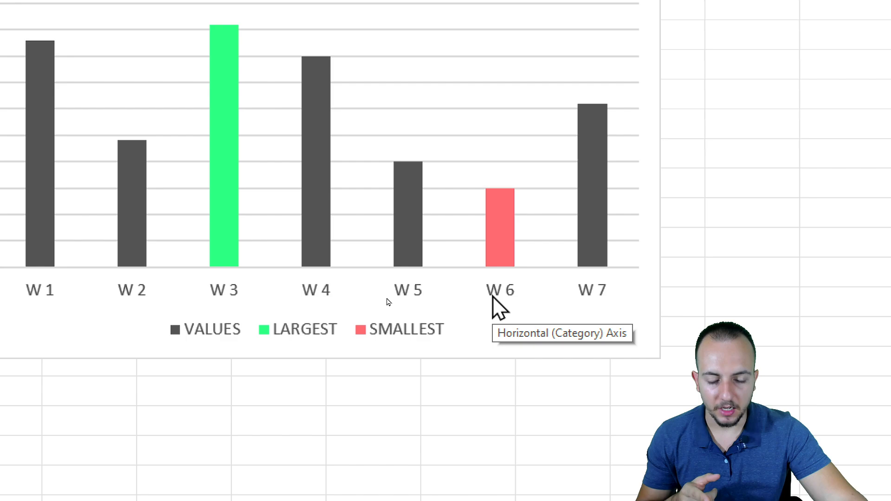
# Set the W 5 value in B6 to 15 to test a tie for the smallest value, and undo that change
pyautogui.moveTo(96, 211); pyautogui.dragTo(166, 213)
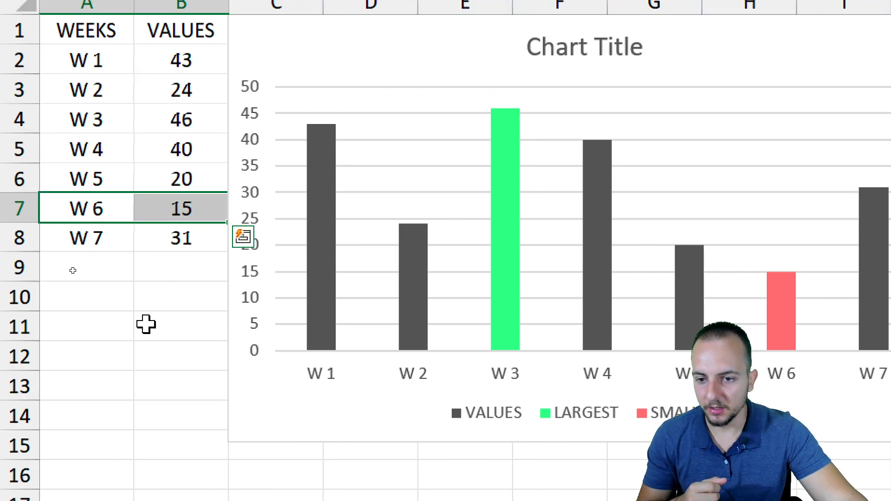
pyautogui.moveTo(117, 180); pyautogui.dragTo(195, 207)
pyautogui.click(166, 179)
pyautogui.click(183, 179)
pyautogui.click(199, 191)
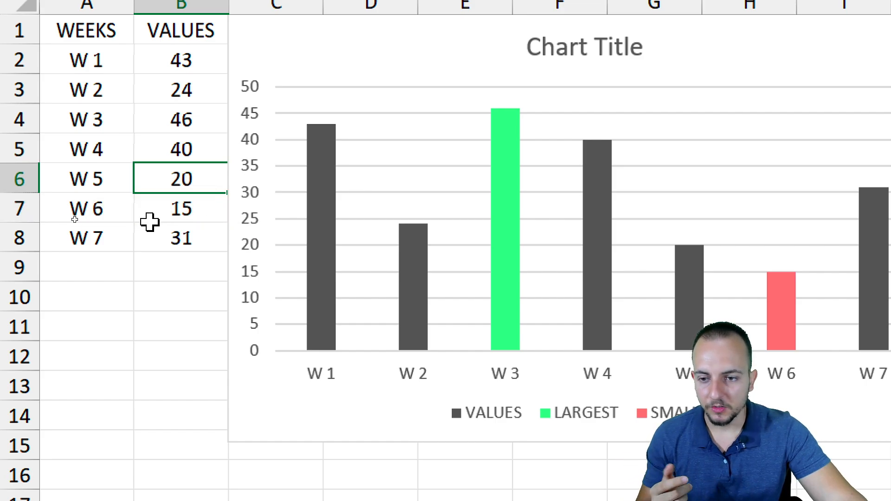
pyautogui.write('15')
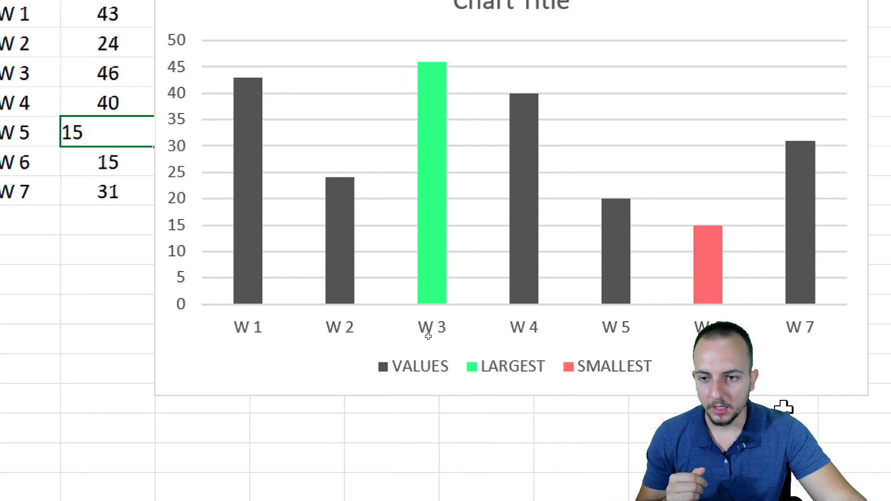
pyautogui.press('Return')
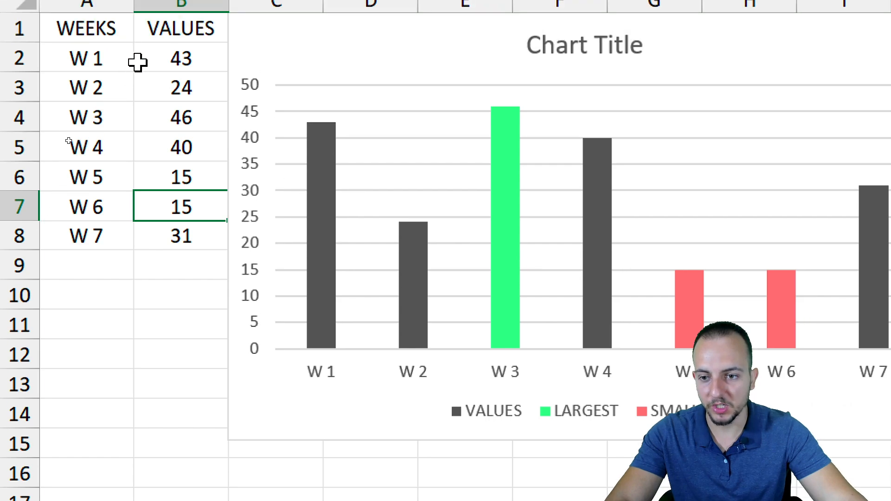
pyautogui.hotkey('ctrl', 'z')
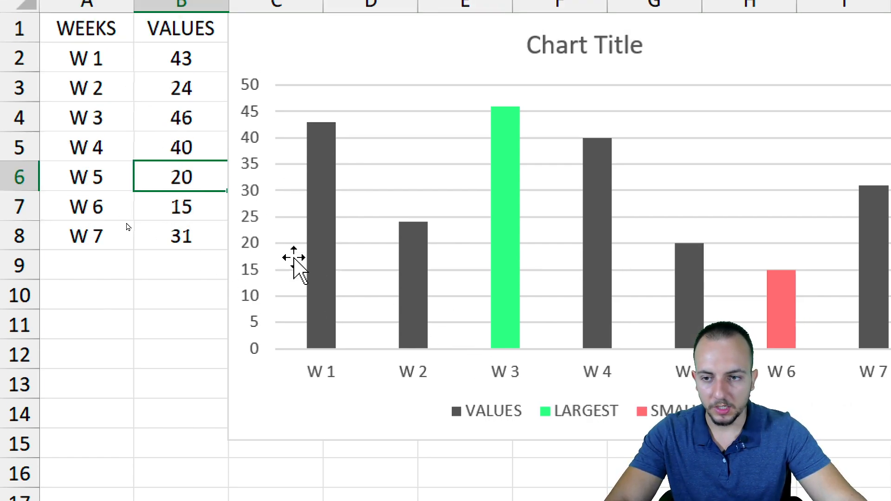
# Set the W 5 value in B6 to 46 to test a tie for the largest value in the chart
pyautogui.moveTo(109, 195); pyautogui.dragTo(151, 182)
pyautogui.click(171, 185)
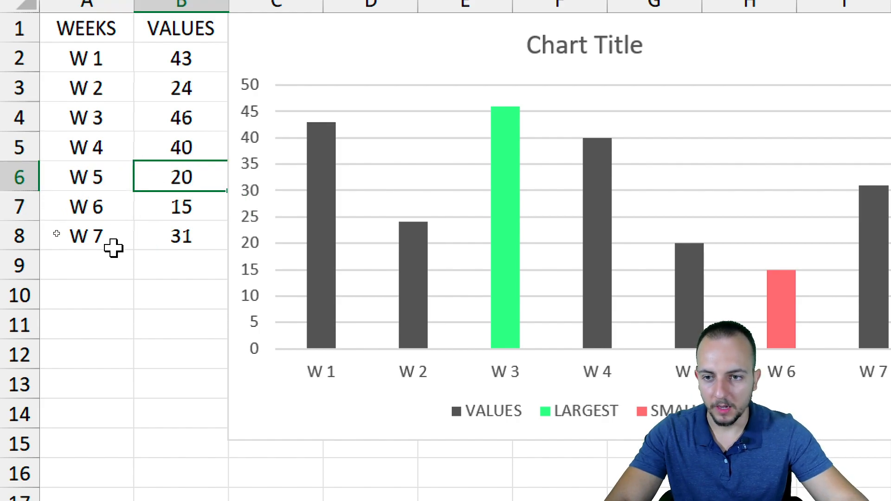
pyautogui.write('46')
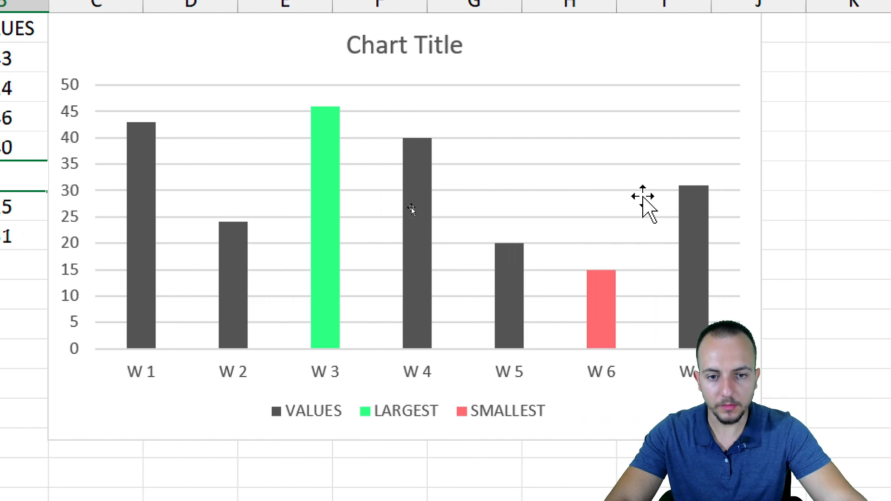
pyautogui.press('Return')
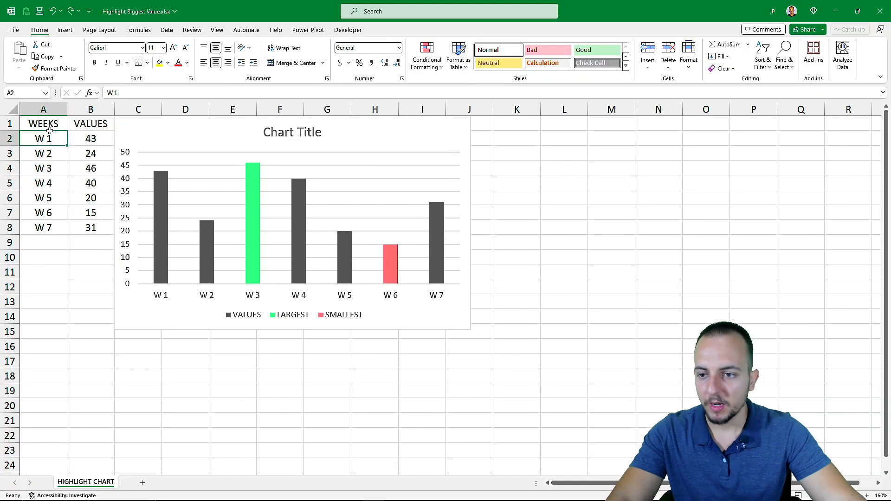
pyautogui.click(102, 38)
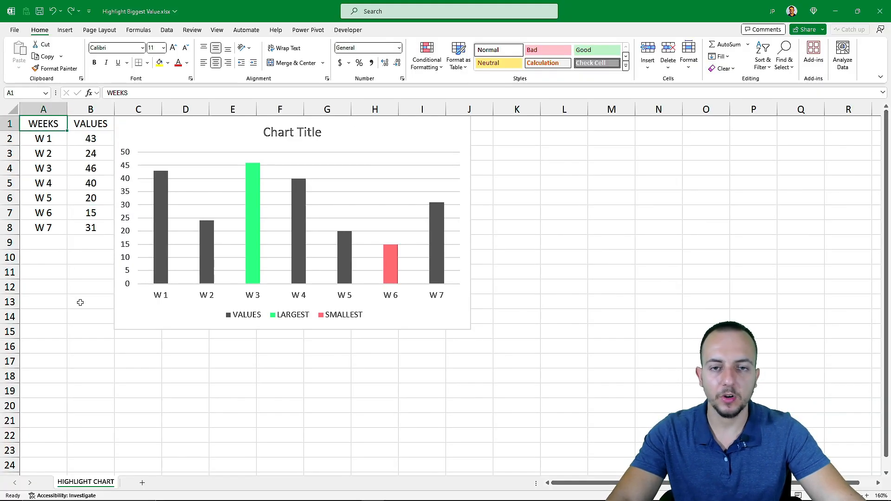